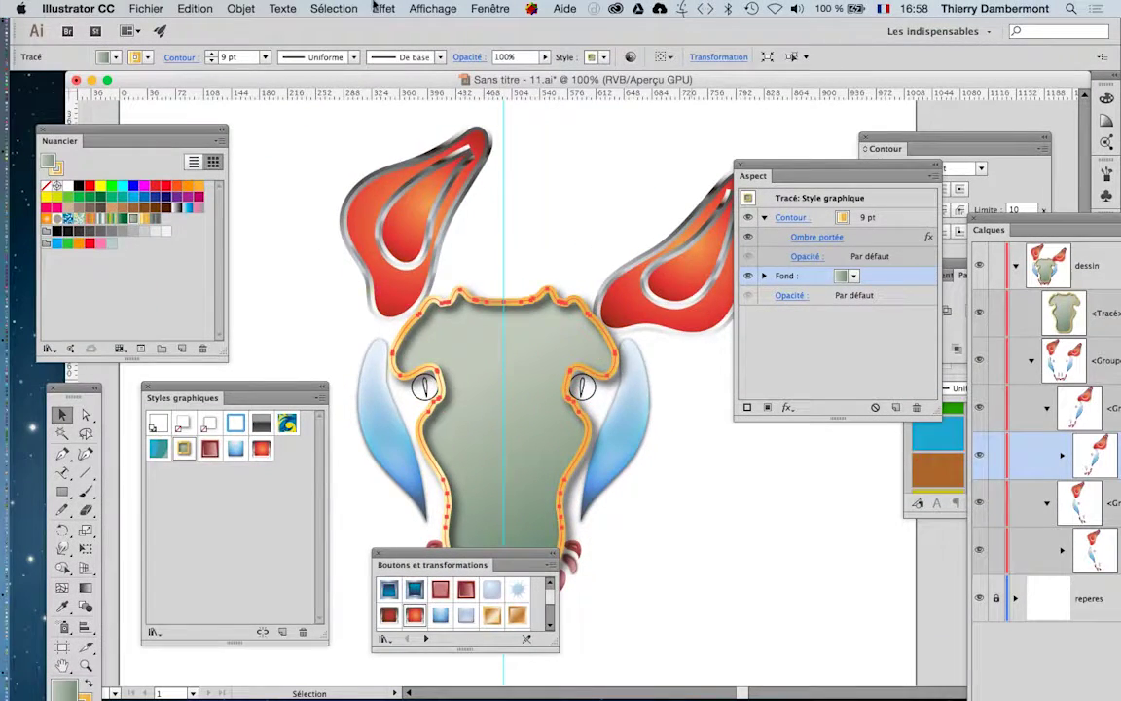
Step: Open the effects gallery for the face shape's fill and enlarge its preview
{"action": "left_click", "coordinate": [378, 7]}
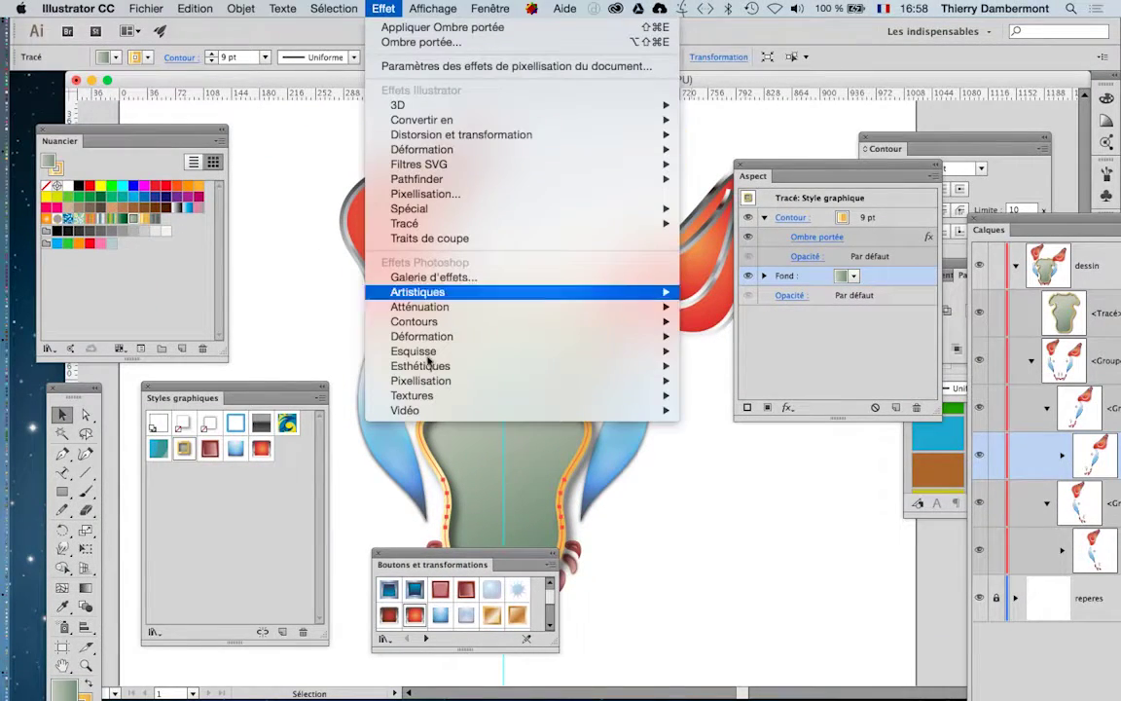
{"action": "mouse_move", "coordinate": [444, 309]}
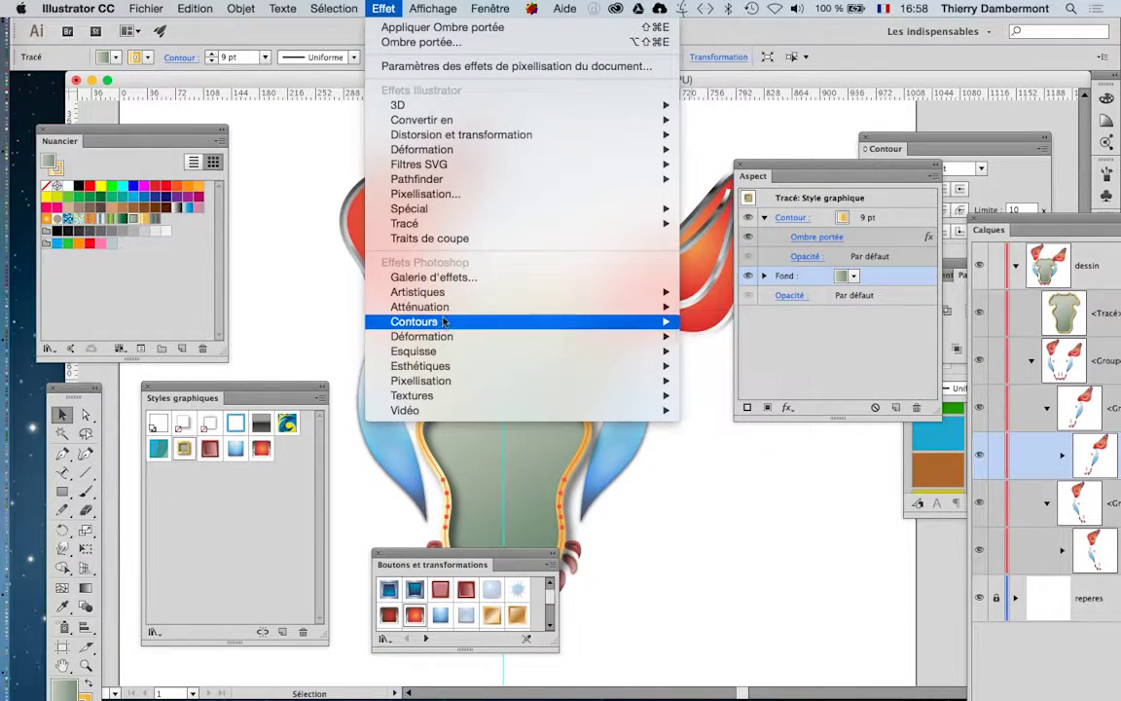
{"action": "mouse_move", "coordinate": [436, 396]}
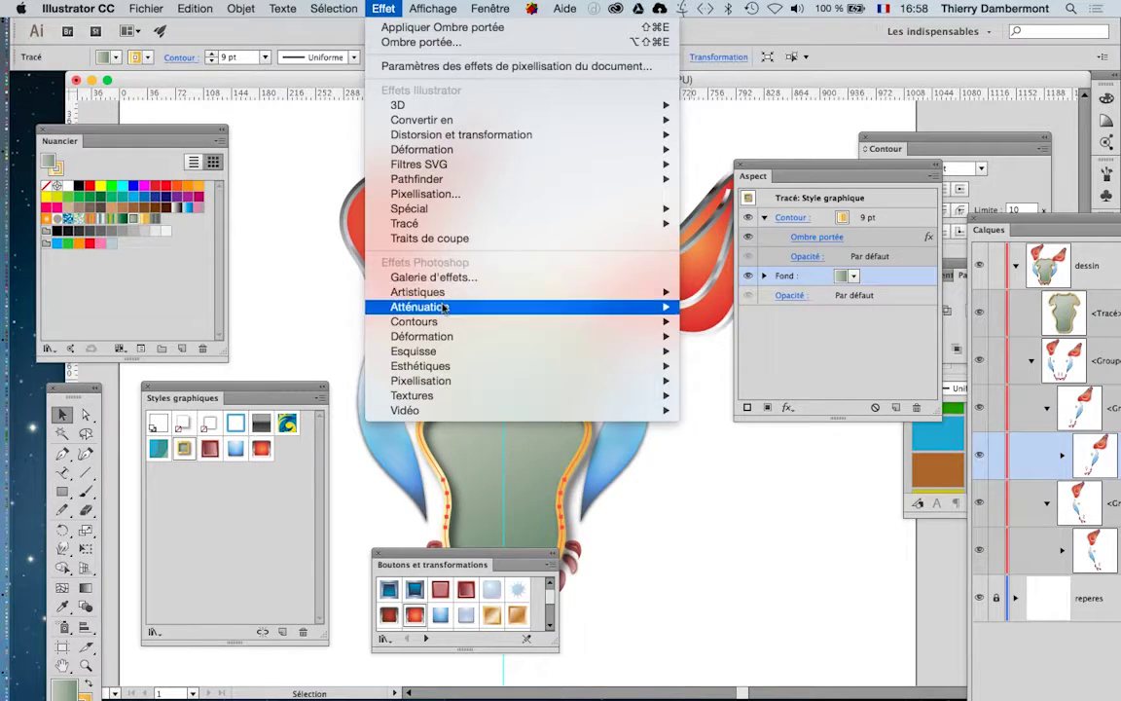
{"action": "mouse_move", "coordinate": [444, 367]}
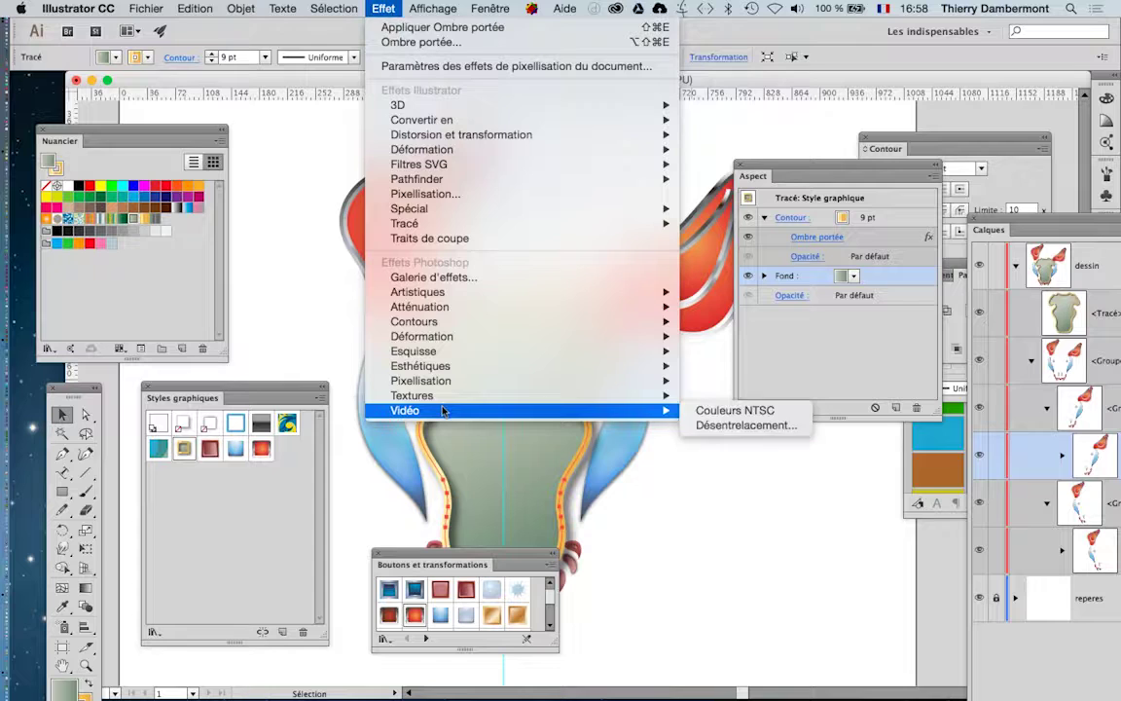
{"action": "left_click", "coordinate": [432, 278]}
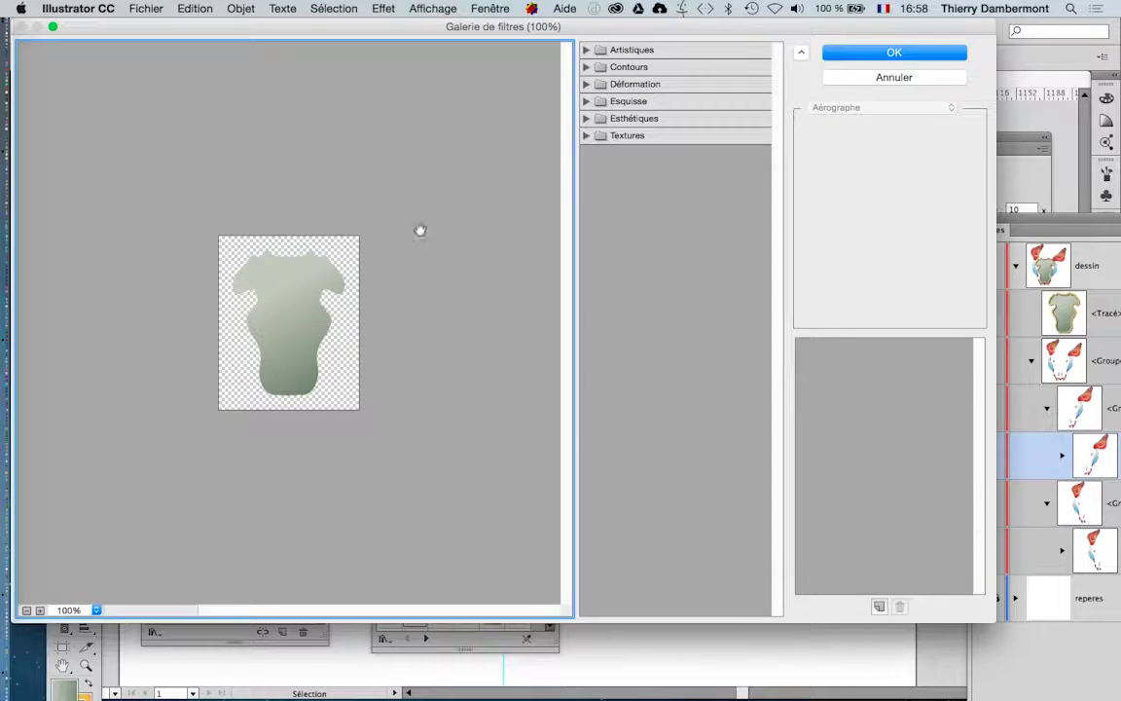
{"action": "scroll", "coordinate": [281, 300], "scroll_direction": "up", "scroll_amount": 1}
{"action": "scroll", "coordinate": [280, 300], "scroll_direction": "up", "scroll_amount": 8}
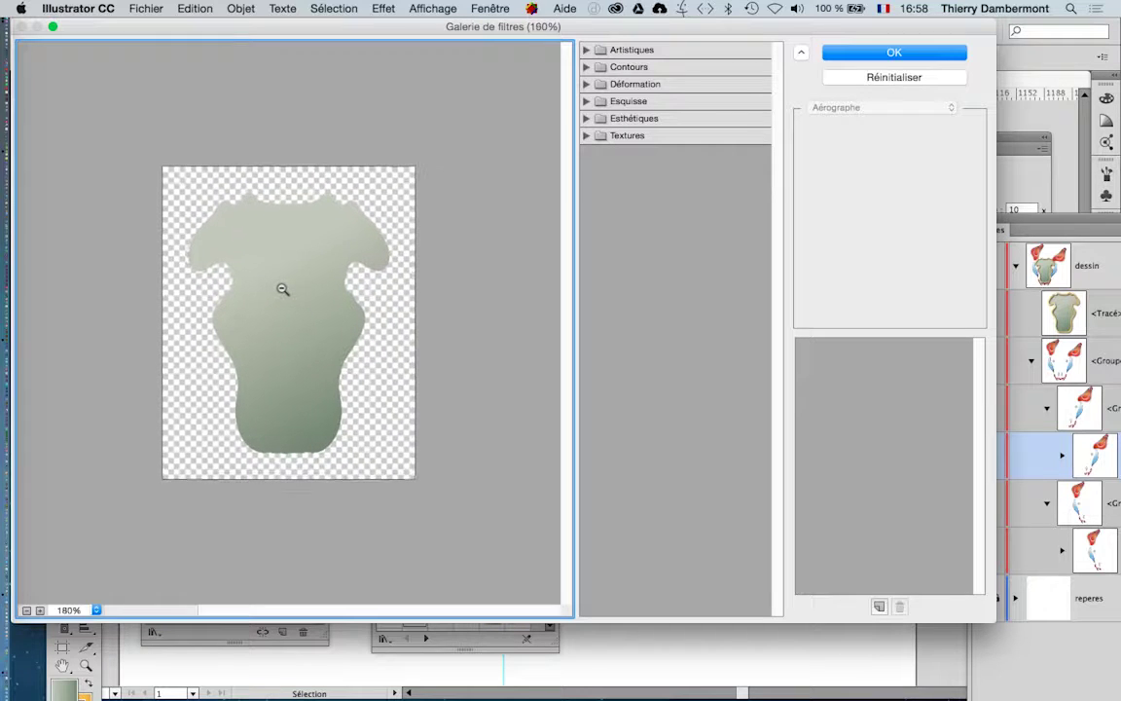
Step: Try the Crayon de couleur artistic filter and the Aérographe contour filter on the fill
{"action": "left_click", "coordinate": [587, 50]}
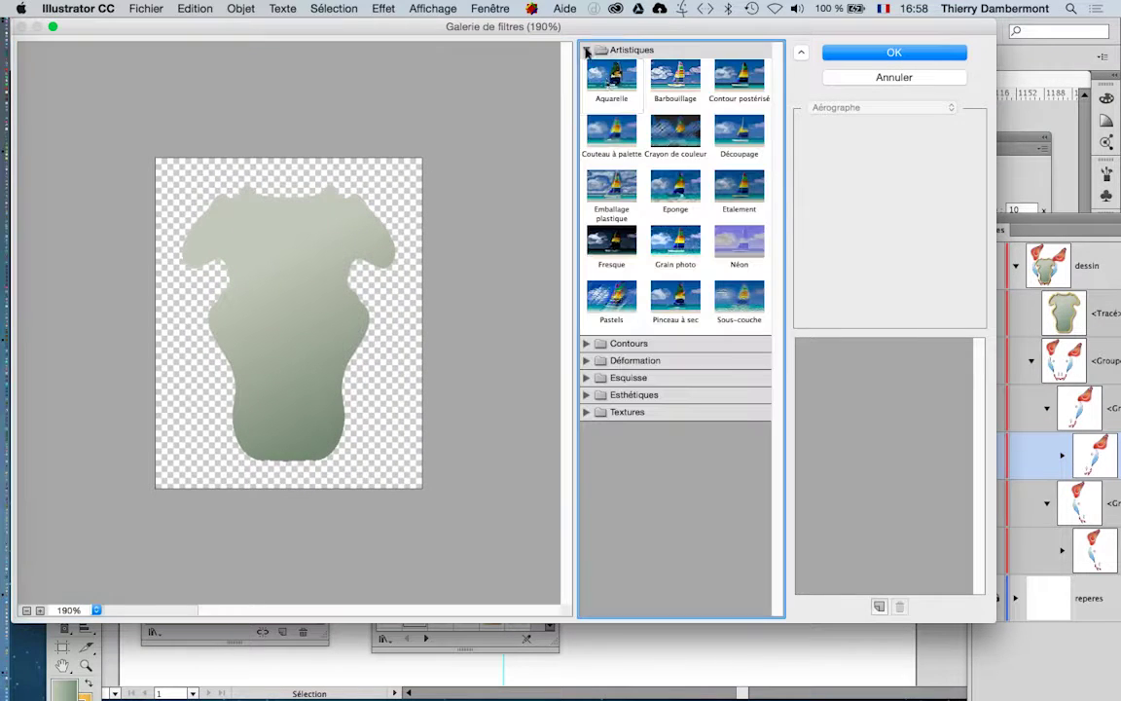
{"action": "left_click", "coordinate": [674, 98]}
{"action": "left_click", "coordinate": [721, 97]}
{"action": "left_click", "coordinate": [674, 146]}
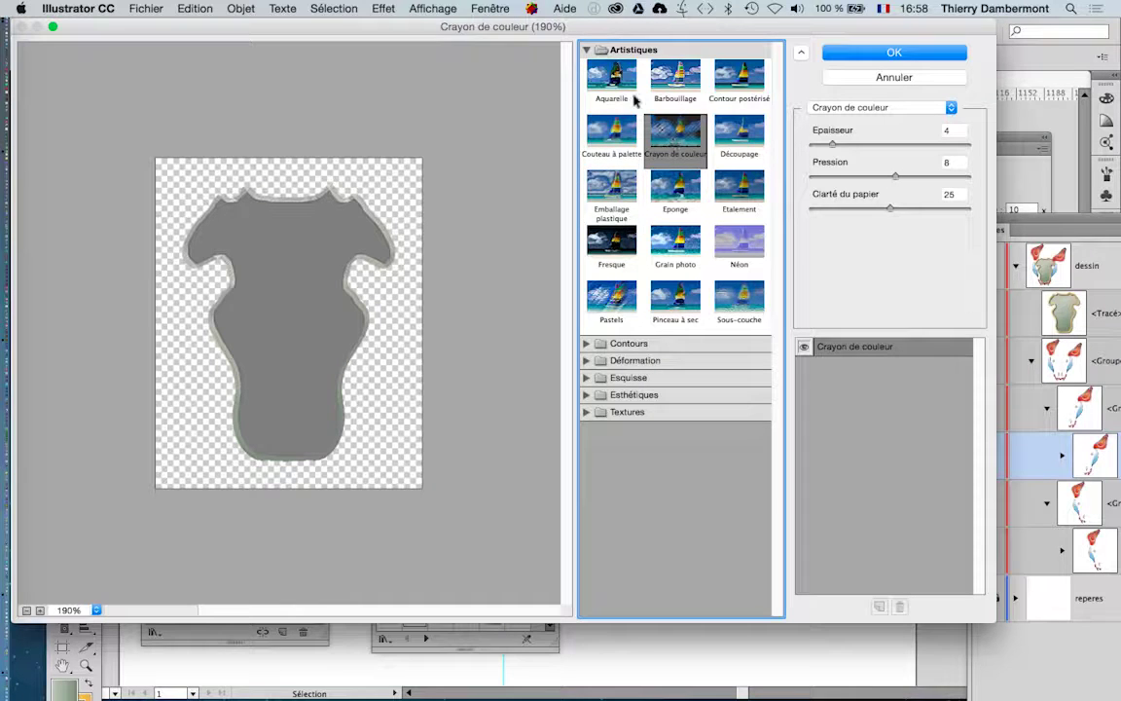
{"action": "left_click", "coordinate": [588, 54]}
{"action": "left_click", "coordinate": [596, 67]}
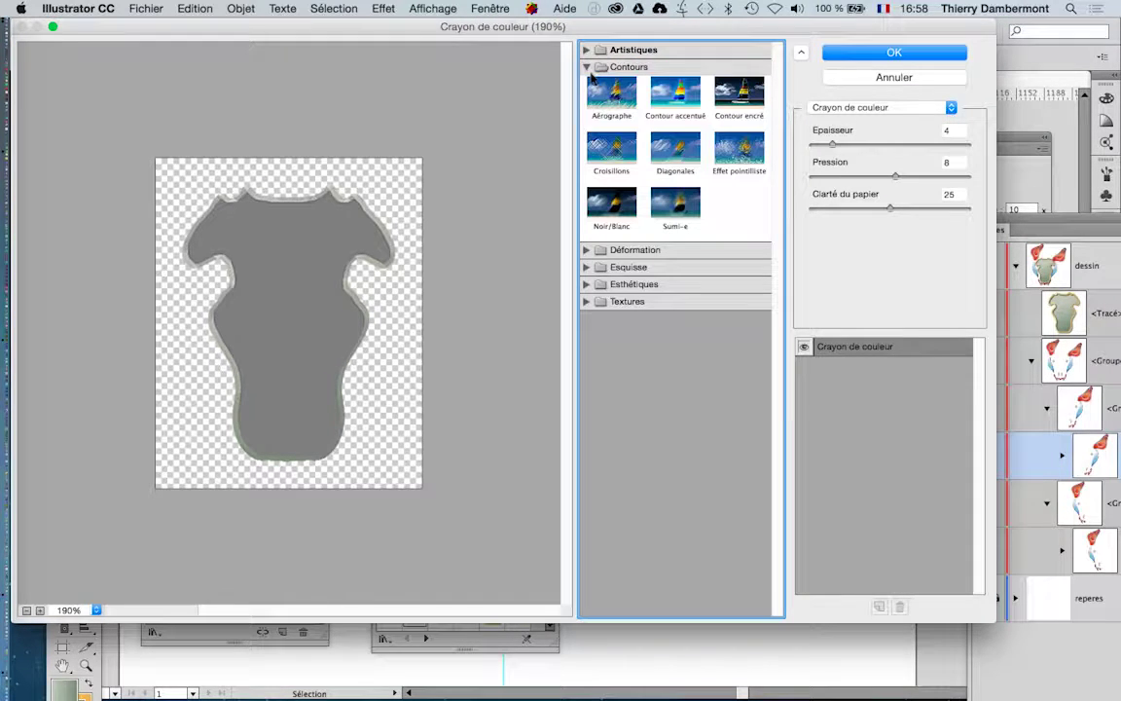
{"action": "left_click", "coordinate": [596, 94]}
{"action": "left_click", "coordinate": [587, 66]}
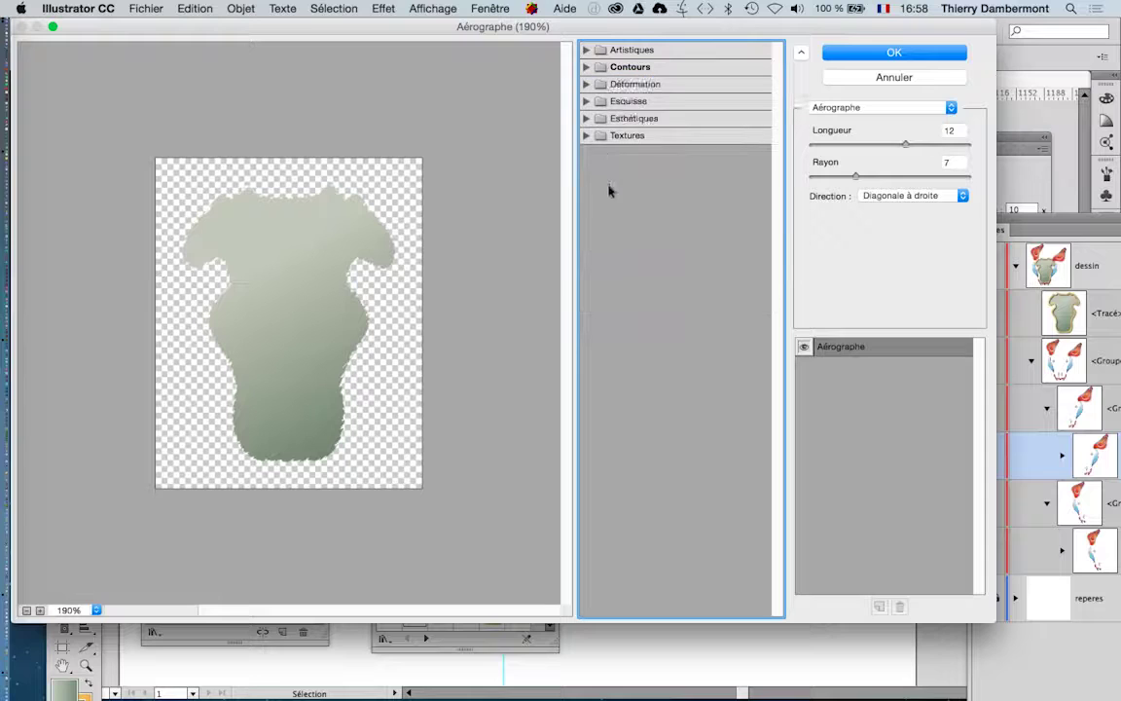
Step: Apply the Grain texture filter to the fill with intensity 17, contrast 29 and type Régulier
{"action": "left_click", "coordinate": [585, 137]}
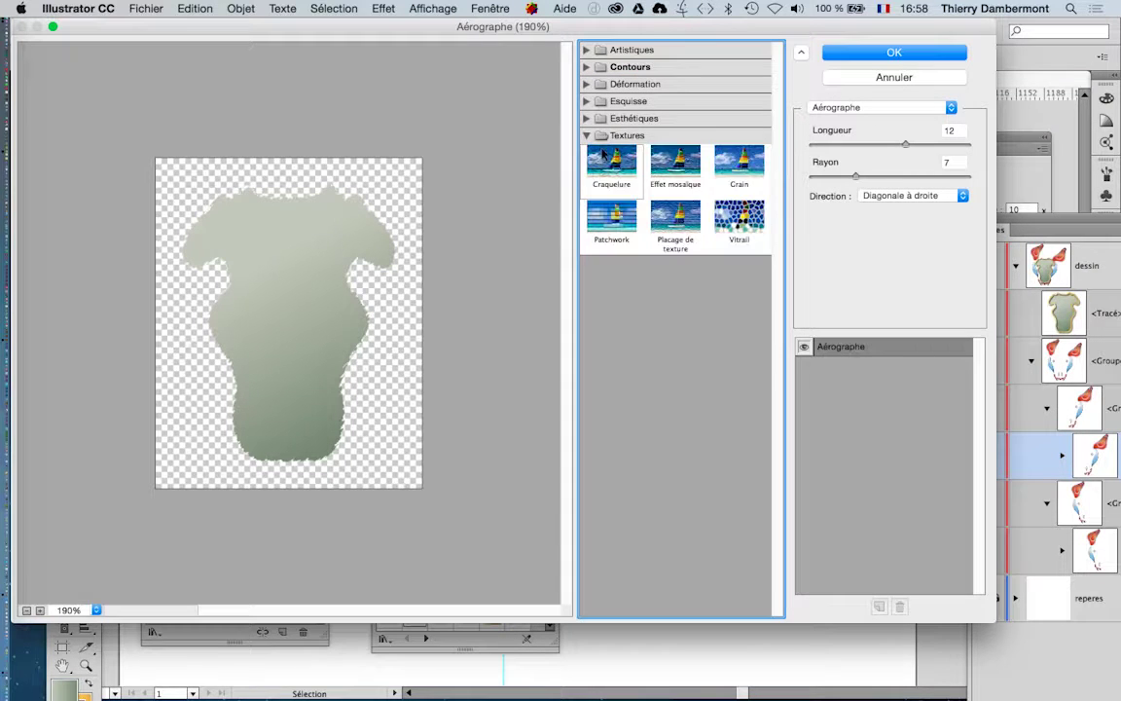
{"action": "left_click", "coordinate": [675, 162]}
{"action": "left_click", "coordinate": [624, 173]}
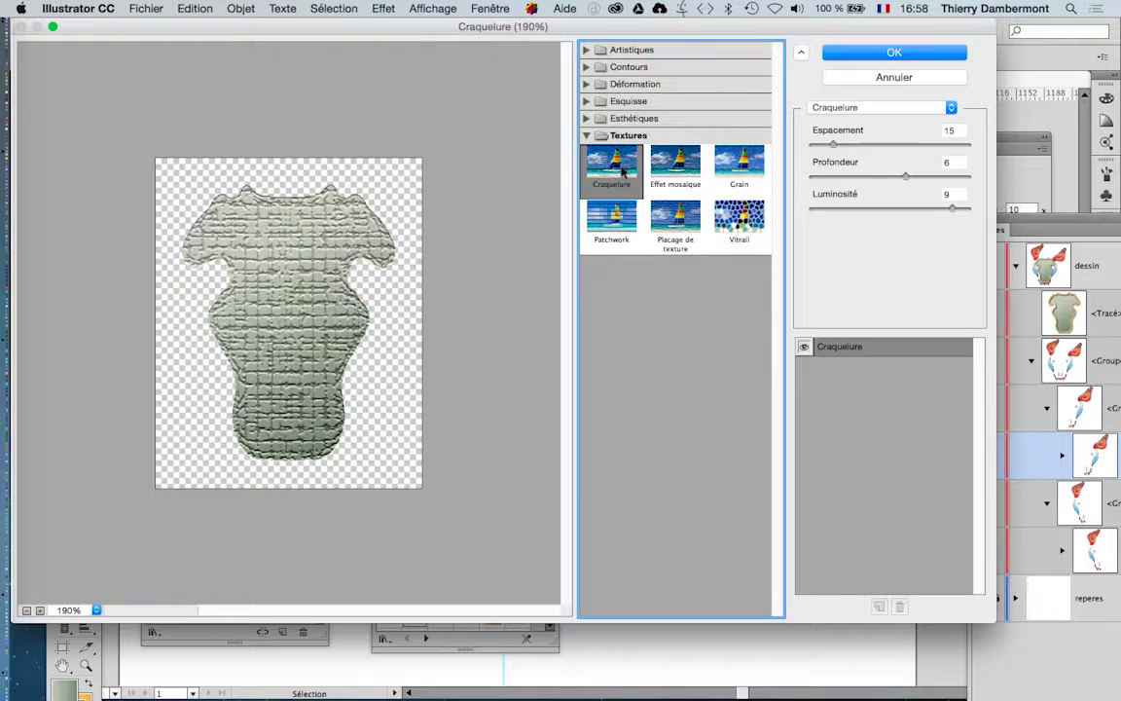
{"action": "left_click", "coordinate": [740, 166]}
{"action": "left_click_drag", "start_coordinate": [859, 144], "coordinate": [857, 179]}
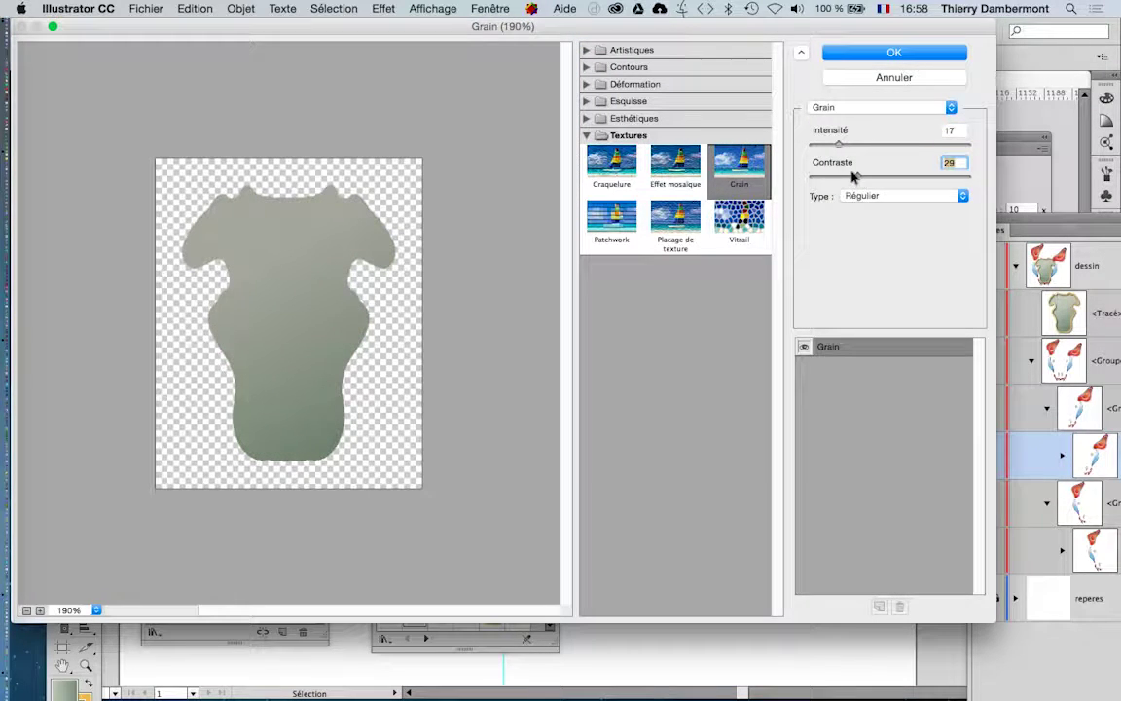
{"action": "left_click", "coordinate": [867, 52]}
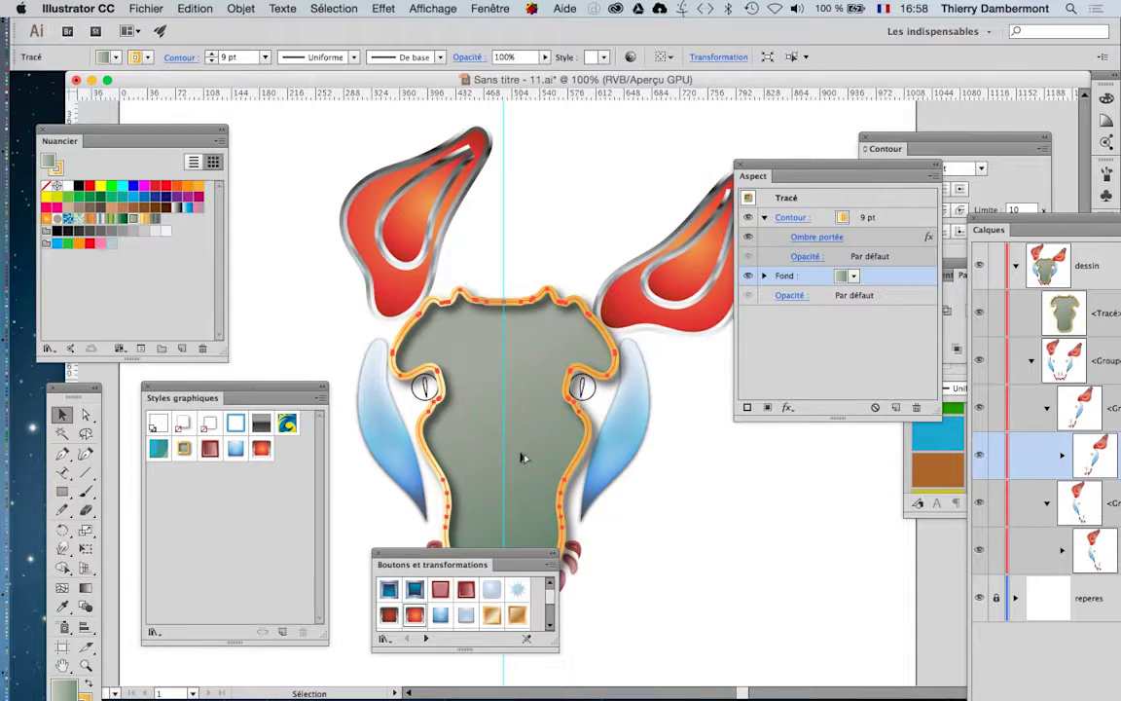
Step: Move the Boutons et transformations panel clear of the face drawing
{"action": "scroll", "coordinate": [522, 457], "scroll_direction": "up", "scroll_amount": 3}
{"action": "scroll", "coordinate": [521, 457], "scroll_direction": "down", "scroll_amount": 2}
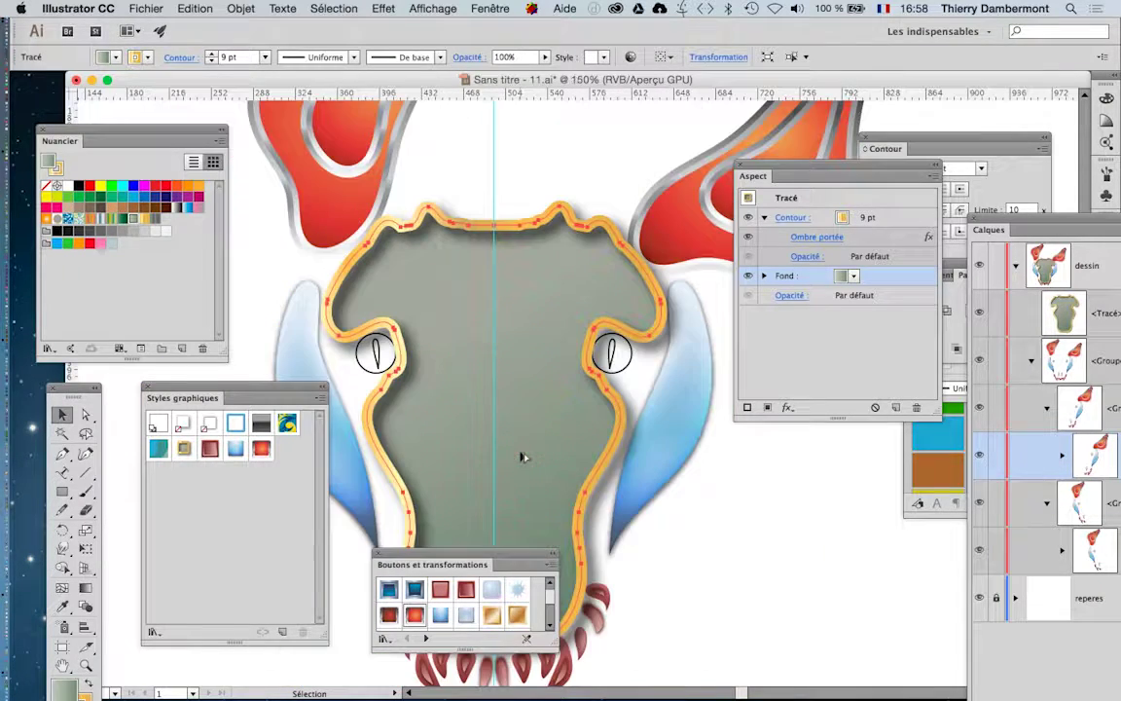
{"action": "left_click_drag", "start_coordinate": [522, 562], "coordinate": [903, 589]}
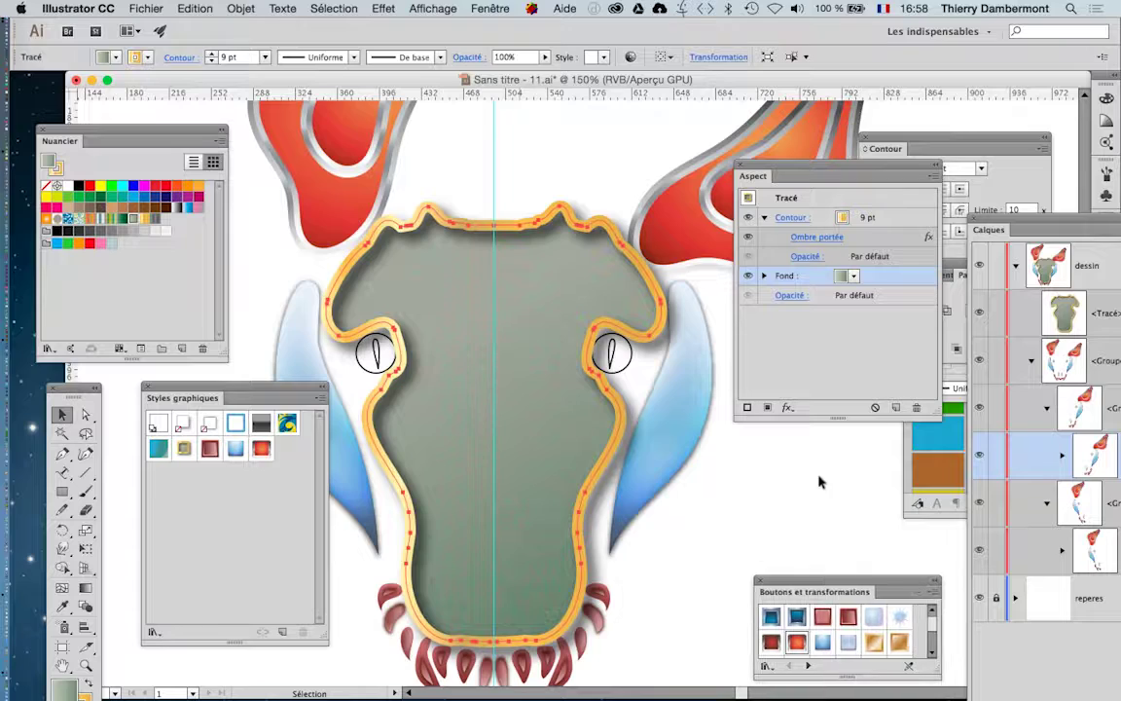
Step: Reopen the Grain effect of the face's fill for editing and set its intensity to 3
{"action": "left_click", "coordinate": [765, 277]}
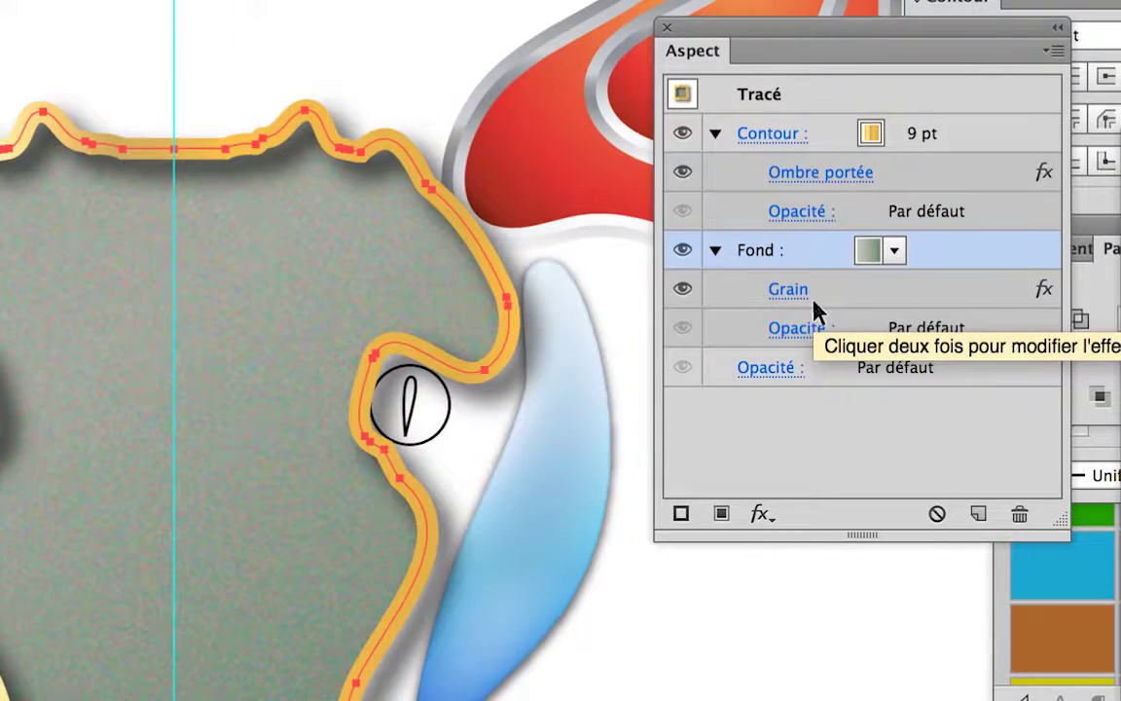
{"action": "left_click", "coordinate": [796, 292]}
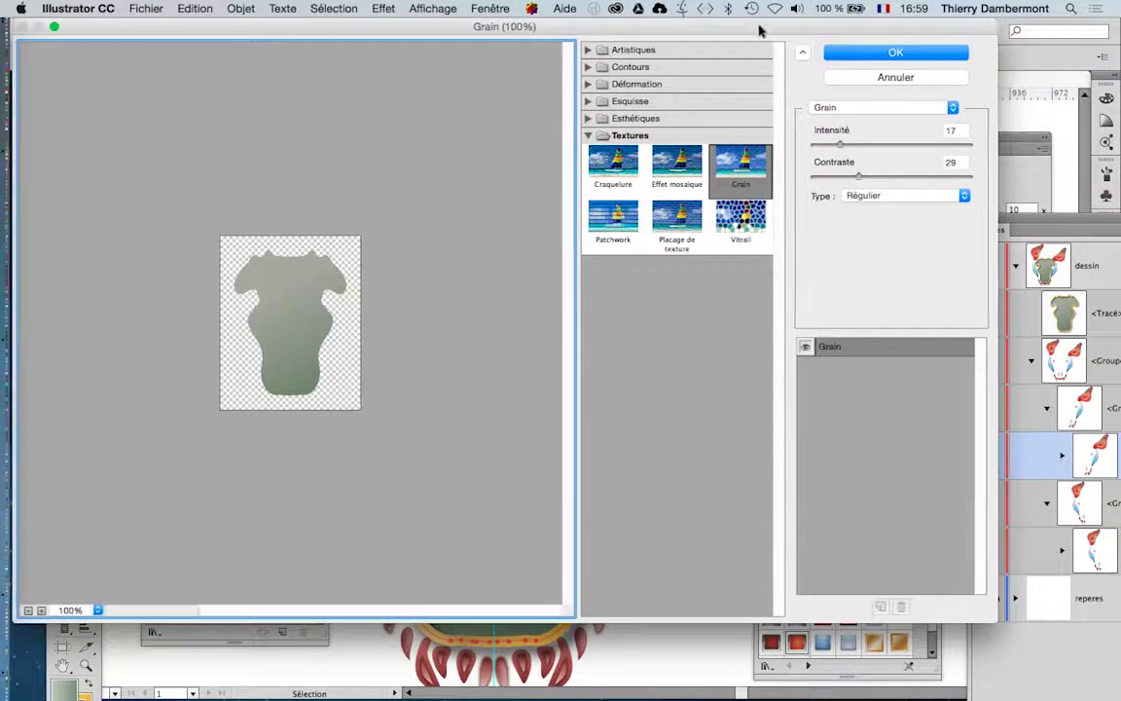
{"action": "left_click_drag", "start_coordinate": [758, 30], "coordinate": [859, 67]}
{"action": "scroll", "coordinate": [356, 358], "scroll_direction": "up", "scroll_amount": 3}
{"action": "scroll", "coordinate": [355, 359], "scroll_direction": "up", "scroll_amount": 1}
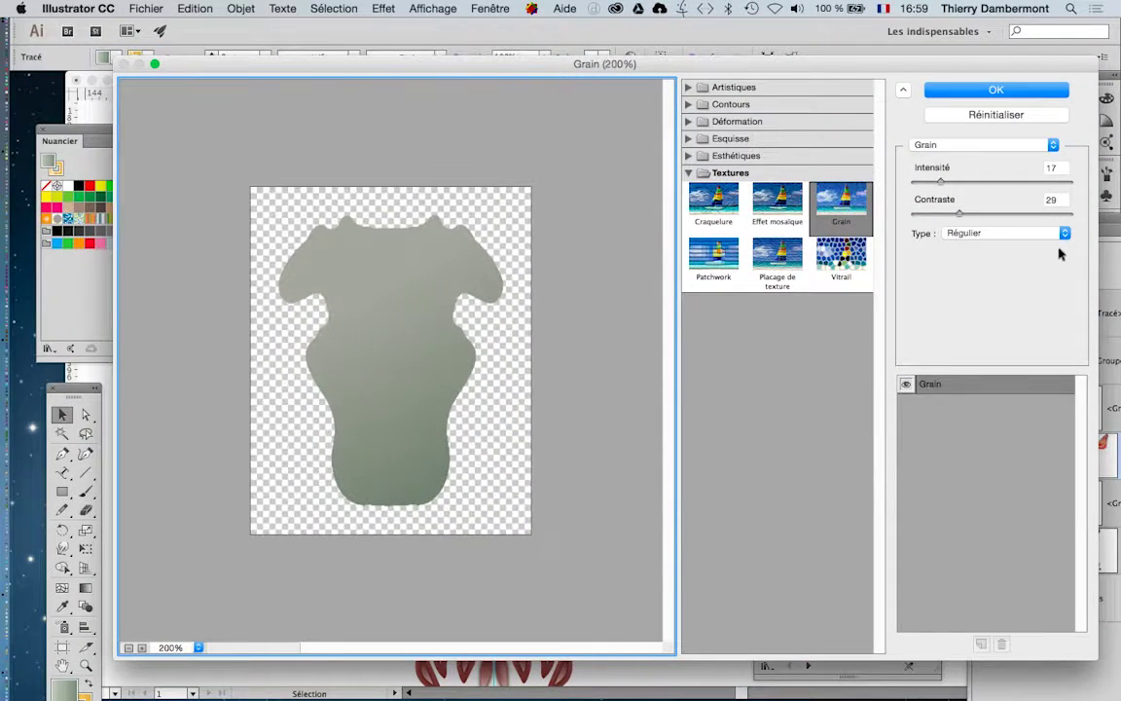
{"action": "left_click_drag", "start_coordinate": [937, 182], "coordinate": [920, 182]}
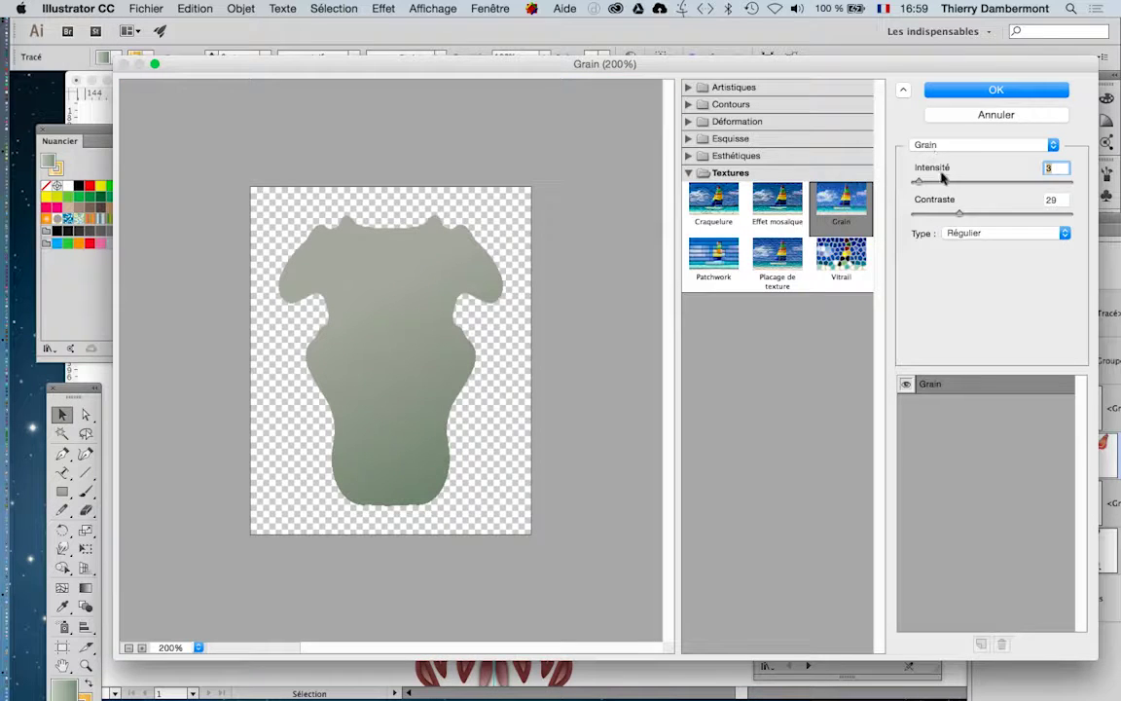
Step: Replace the Grain effect with Grain photo, setting its grain to 1, and apply it to the fill
{"action": "left_click", "coordinate": [933, 145]}
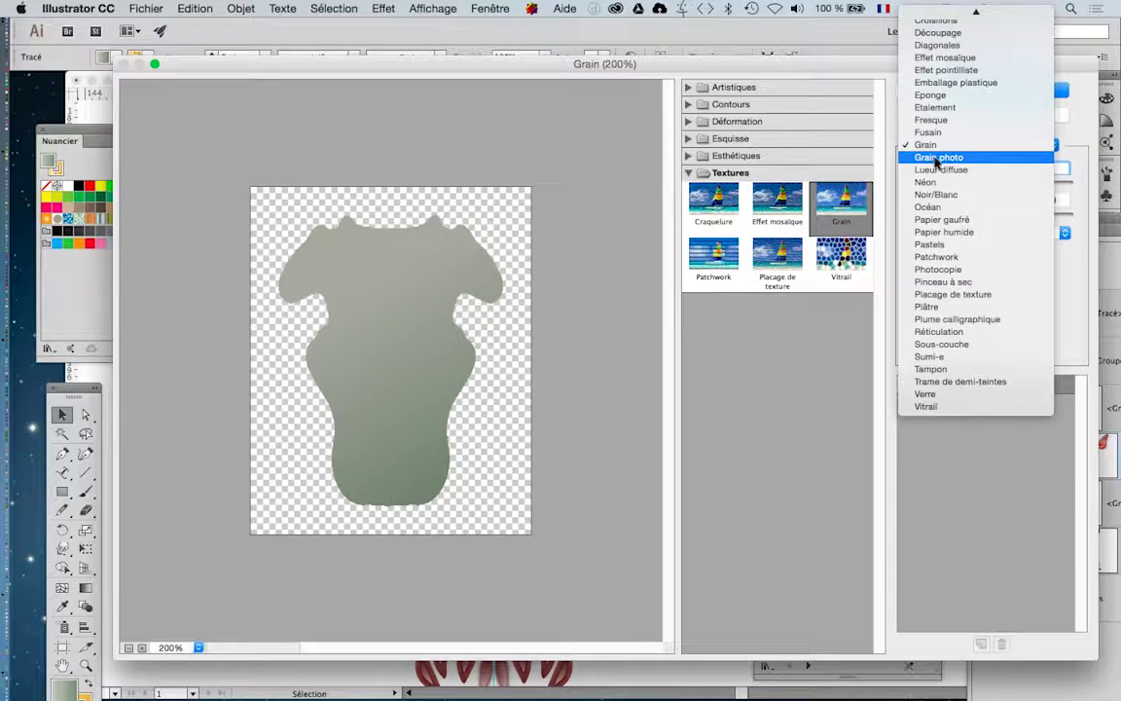
{"action": "left_click", "coordinate": [931, 157]}
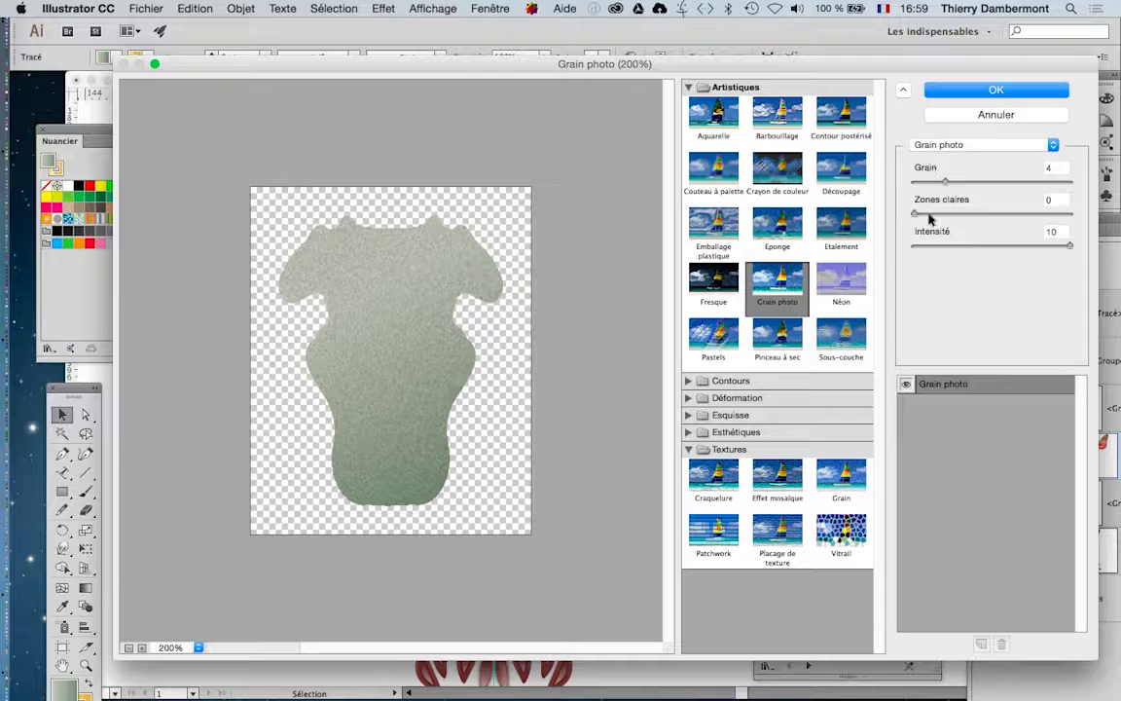
{"action": "left_click", "coordinate": [925, 182]}
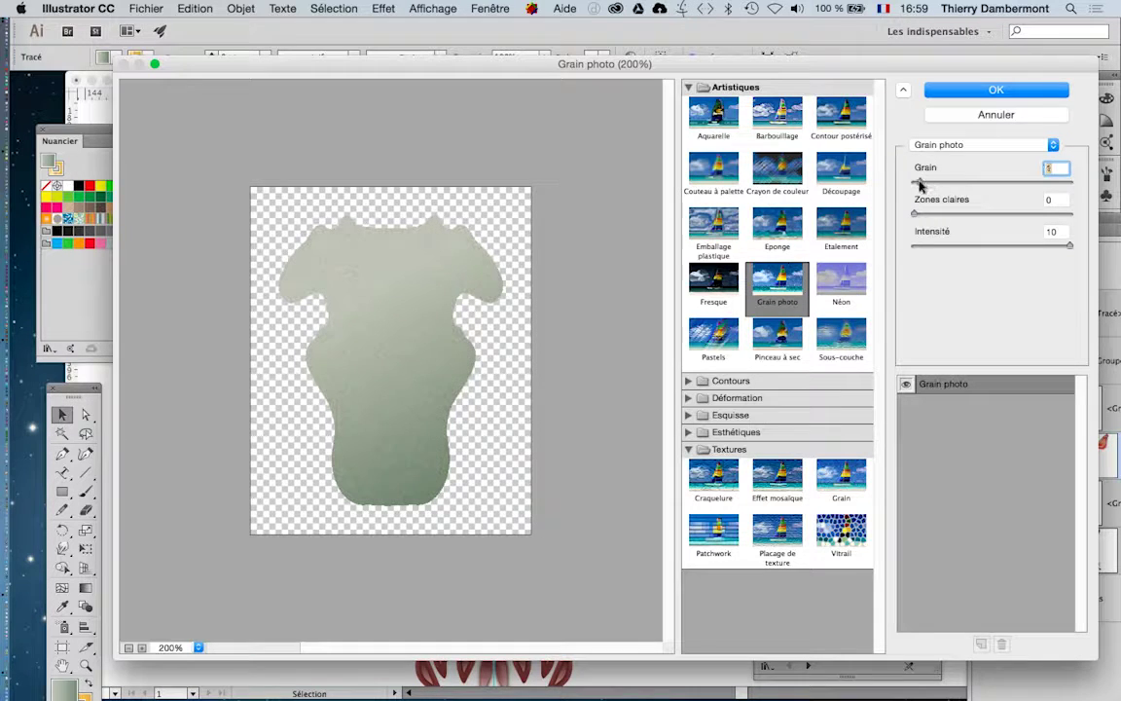
{"action": "left_click", "coordinate": [988, 89]}
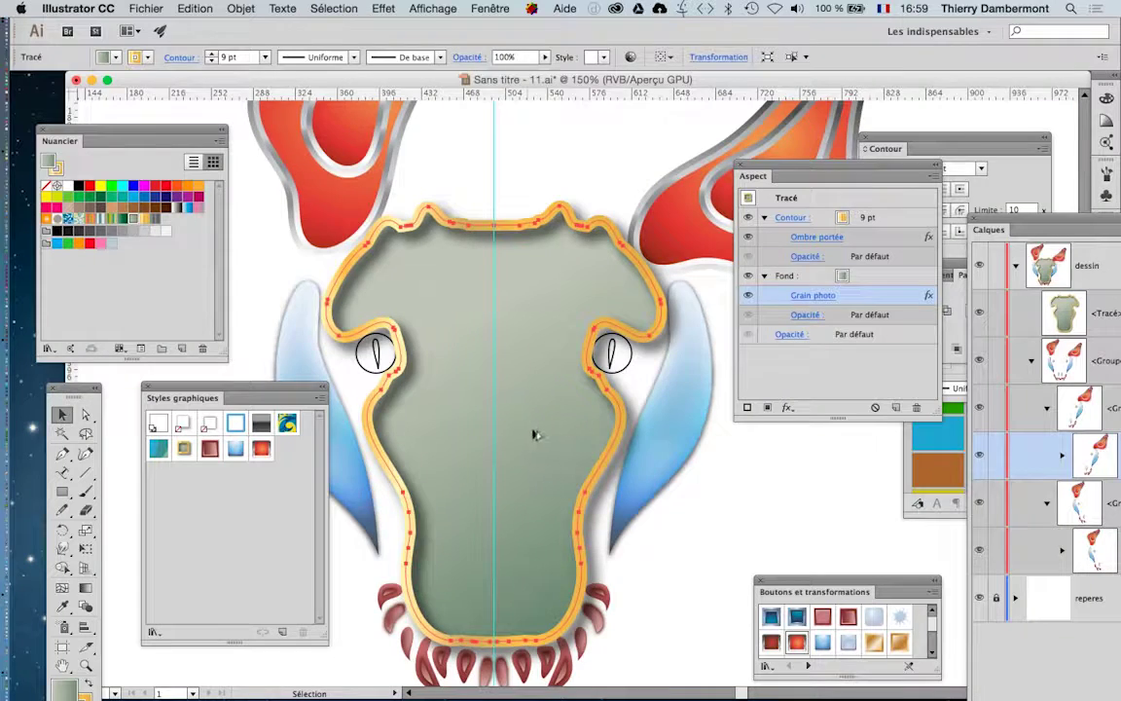
Step: Examine the Grain photo texture on the face's fill up close and from a distance
{"action": "key", "text": "super+equal"}
{"action": "key", "text": "super+minus"}
{"action": "key", "text": "super+equal"}
{"action": "key", "text": "super+equal"}
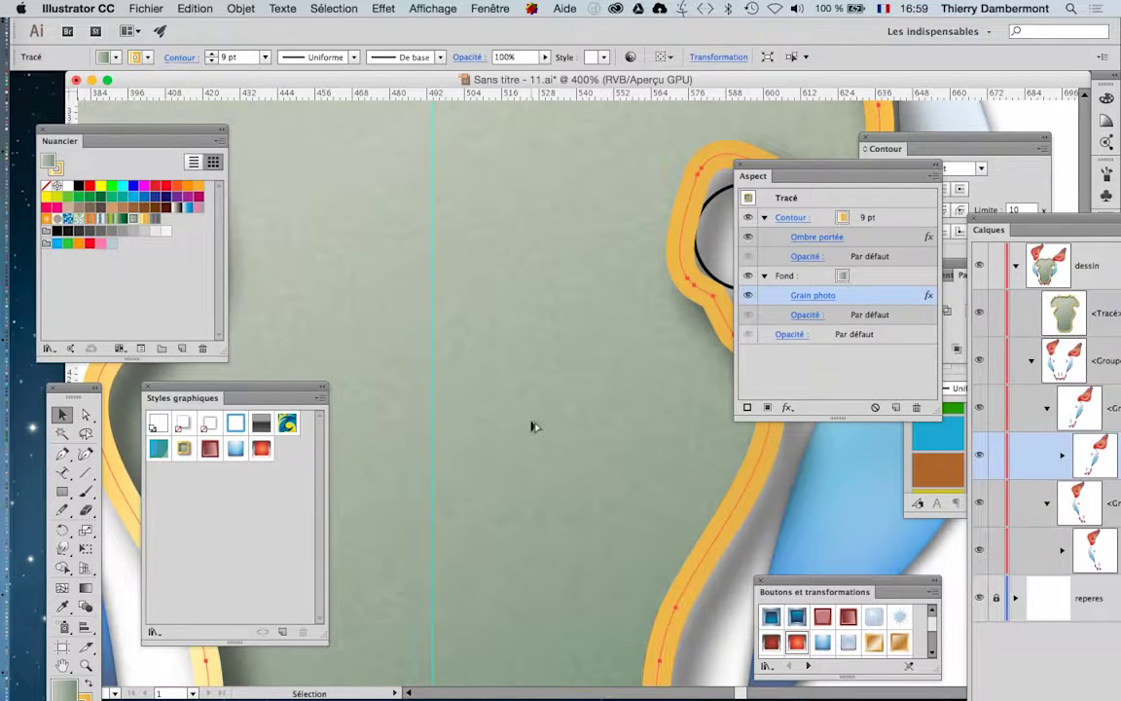
{"action": "key", "text": "super+minus"}
{"action": "key", "text": "super+minus"}
{"action": "key", "text": "super+minus"}
{"action": "key", "text": "super+minus"}
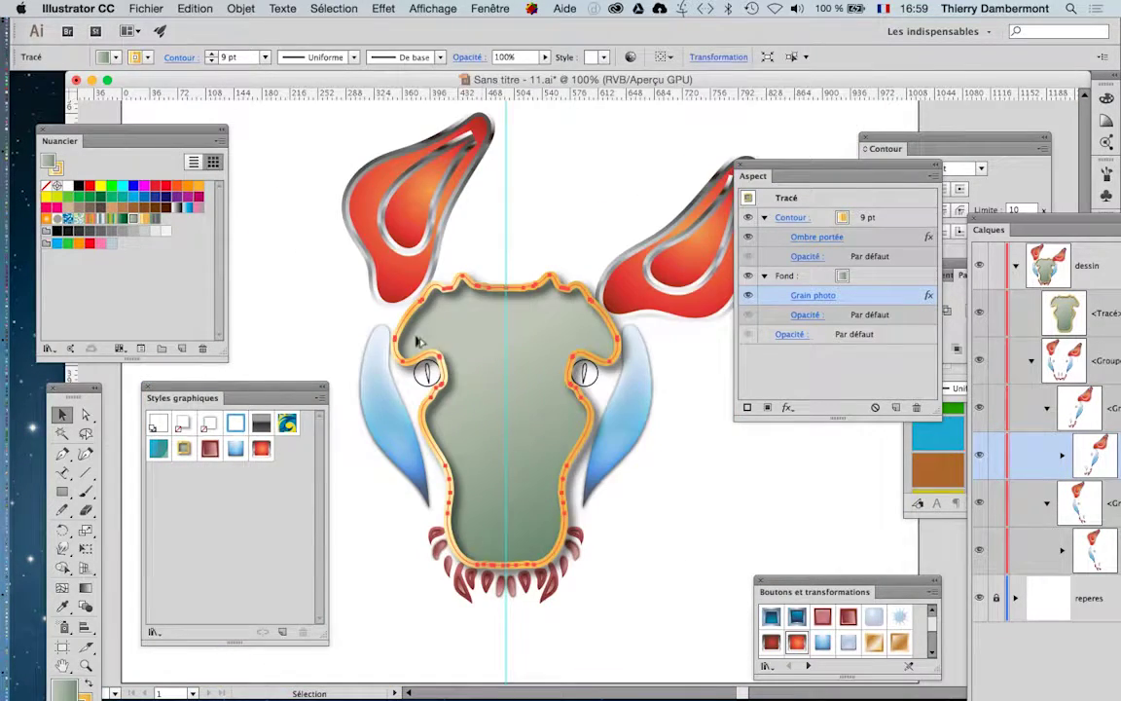
Step: Deselect the face shape and move the Aspect panel clear of the artwork
{"action": "left_click", "coordinate": [657, 526]}
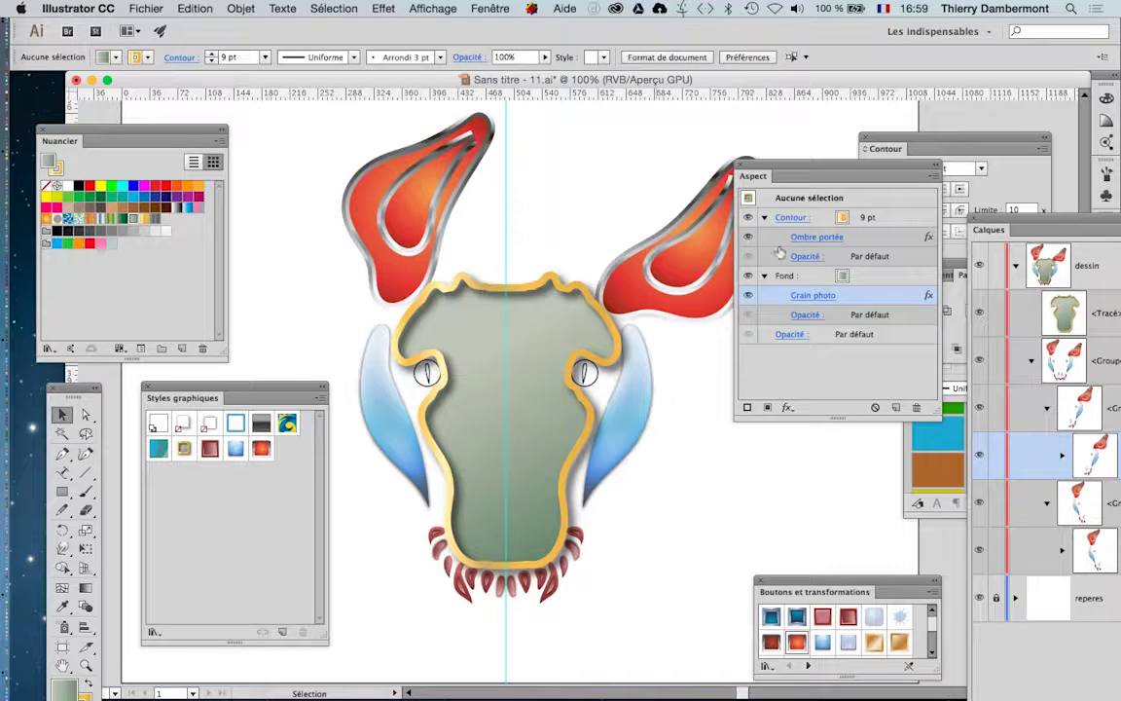
{"action": "left_click_drag", "start_coordinate": [798, 176], "coordinate": [912, 180]}
{"action": "key", "text": "super+minus"}
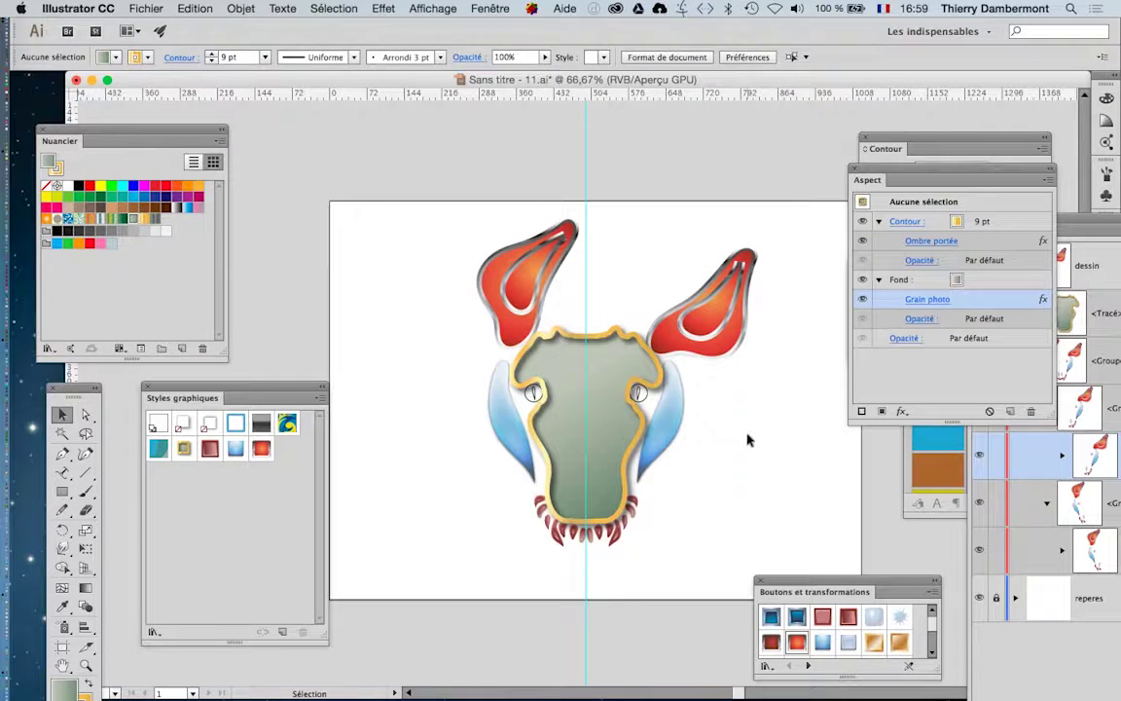
Step: Save the drawing as Sans titre - 12.ai in the dessin en symétrie folder
{"action": "left_click", "coordinate": [146, 7]}
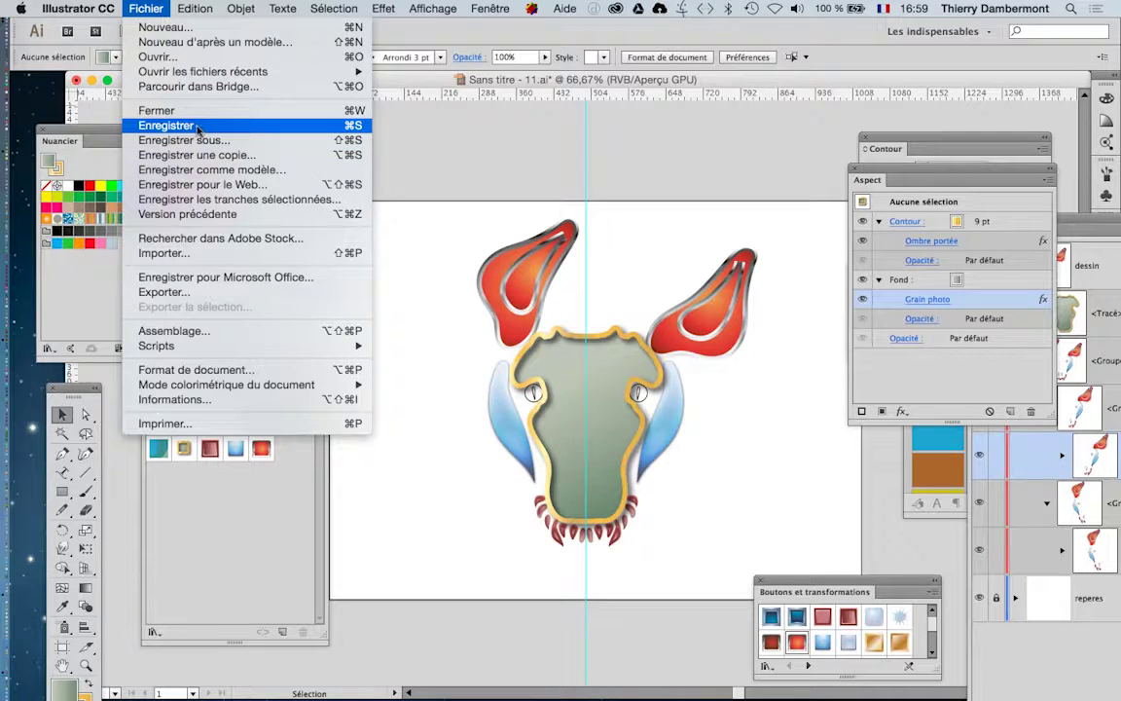
{"action": "left_click", "coordinate": [184, 140]}
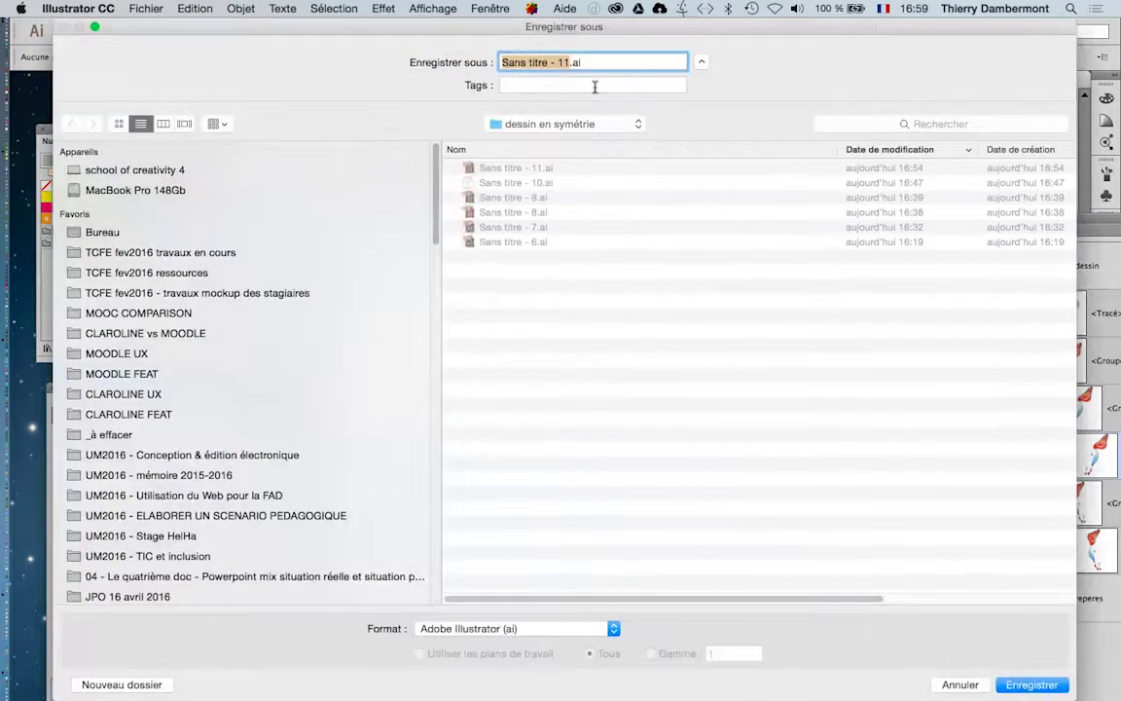
{"action": "left_click", "coordinate": [567, 62]}
{"action": "key", "text": "Return"}
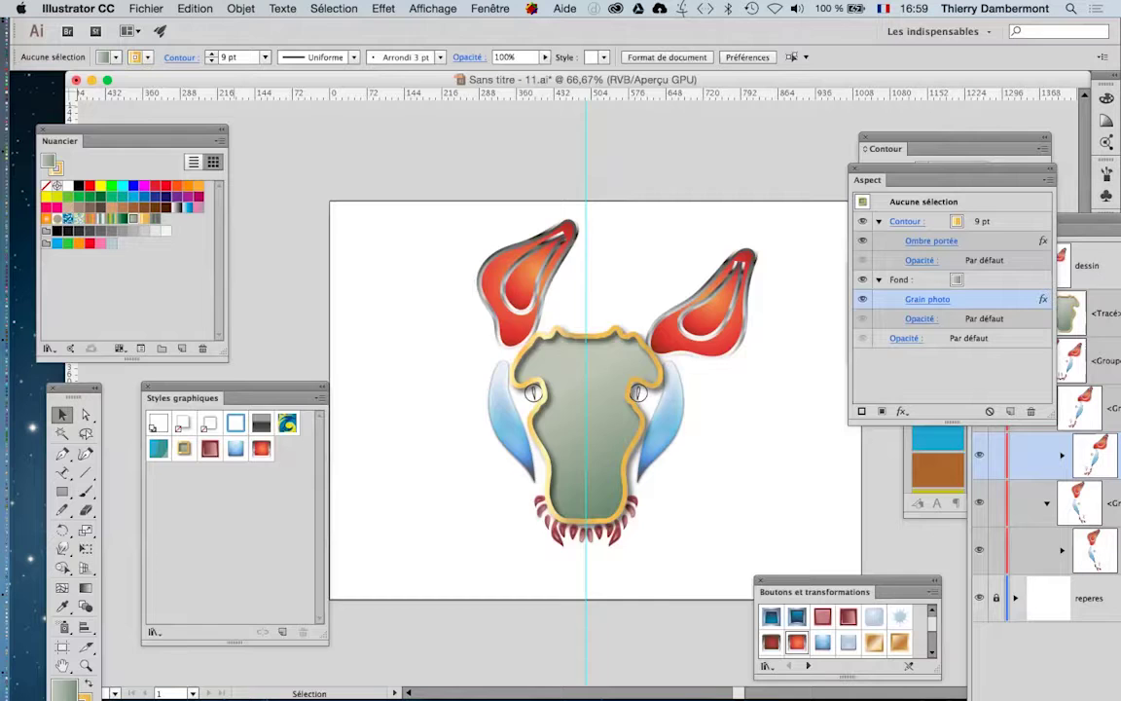
{"action": "left_click", "coordinate": [714, 642]}
Step: Switch to Photoshop and open Sans titre - 12.ai from the dessin en symétrie folder in grayscale at 300 pixels/inch, centring its window
{"action": "key", "text": "super+Tab"}
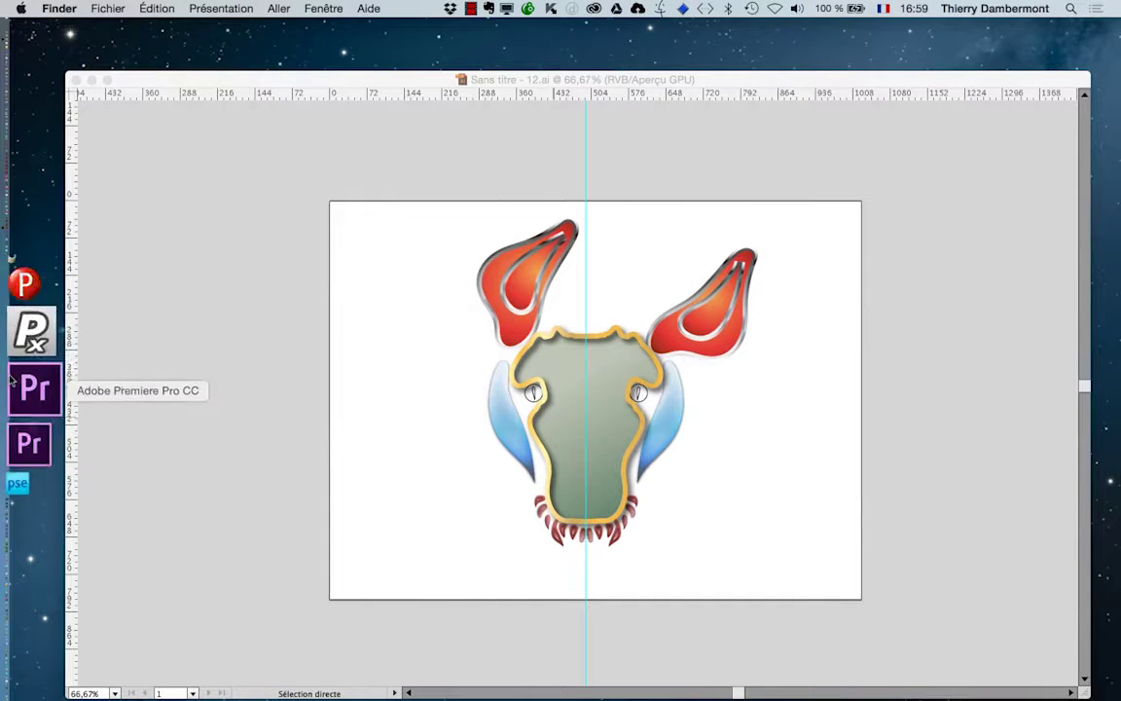
{"action": "left_click", "coordinate": [22, 394]}
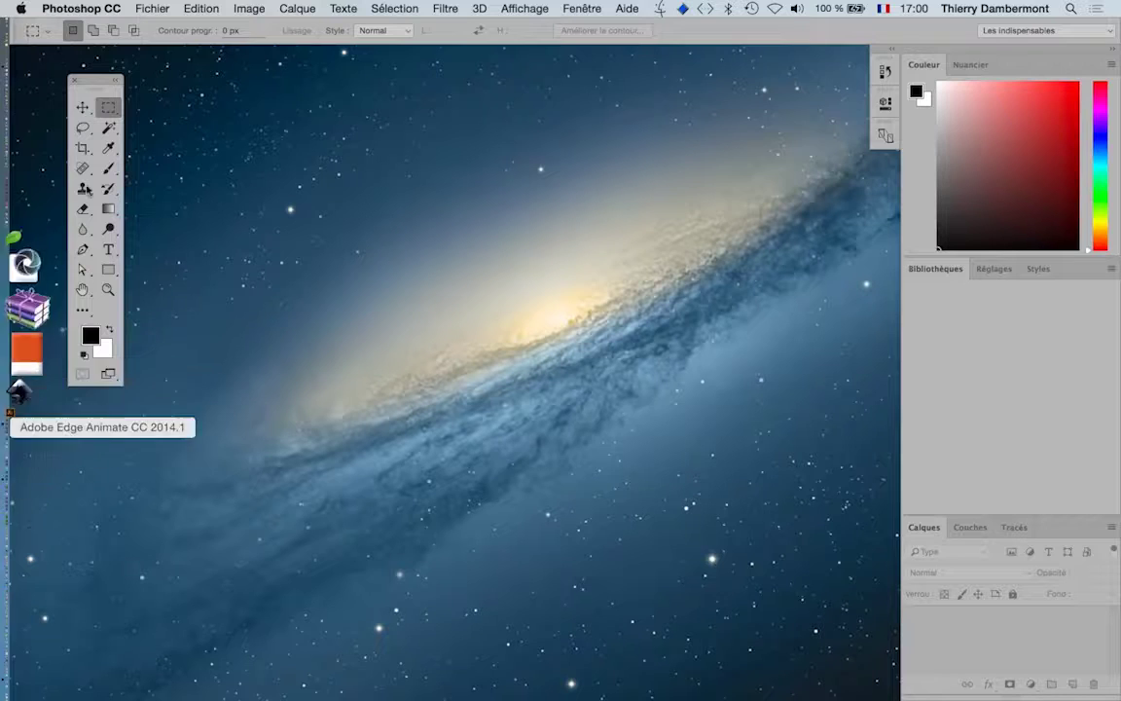
{"action": "left_click", "coordinate": [154, 9]}
{"action": "left_click", "coordinate": [164, 42]}
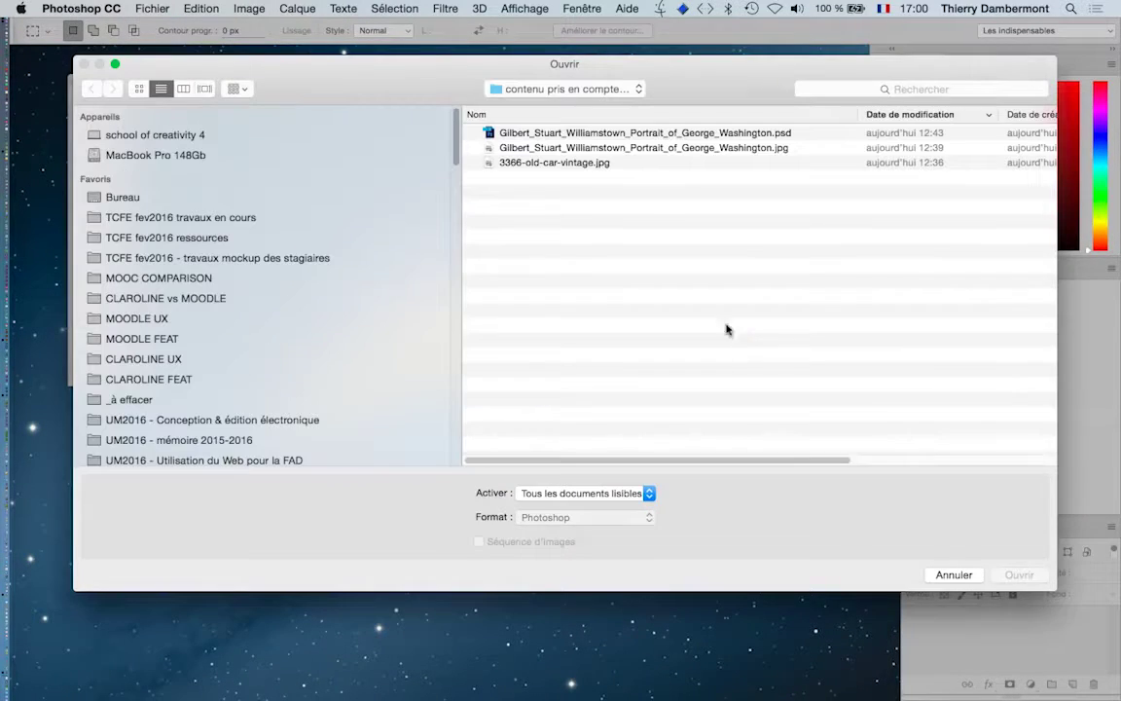
{"action": "left_click", "coordinate": [204, 217]}
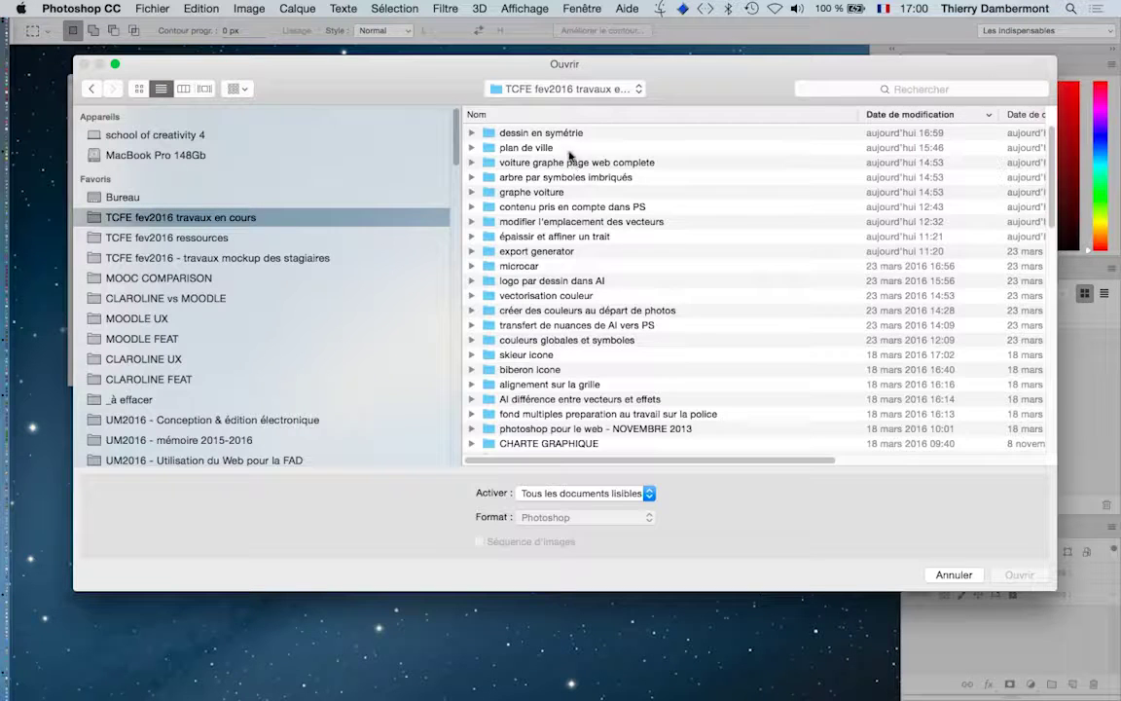
{"action": "double_click", "coordinate": [560, 133]}
{"action": "left_click", "coordinate": [558, 133]}
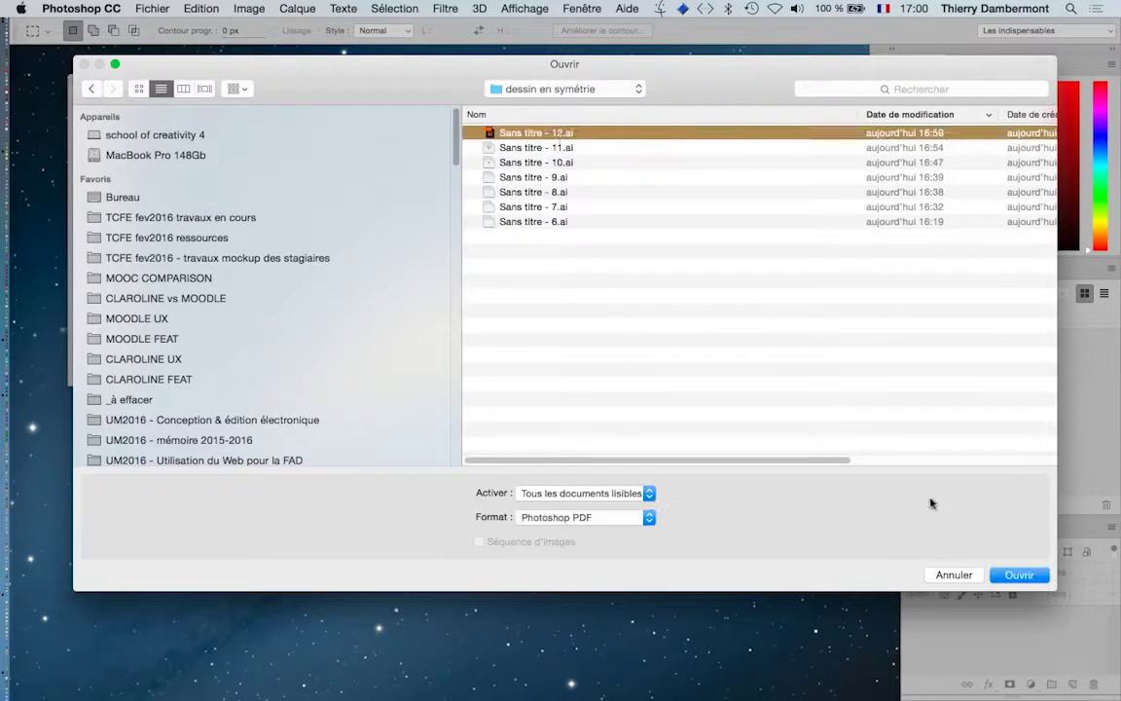
{"action": "left_click", "coordinate": [1019, 576]}
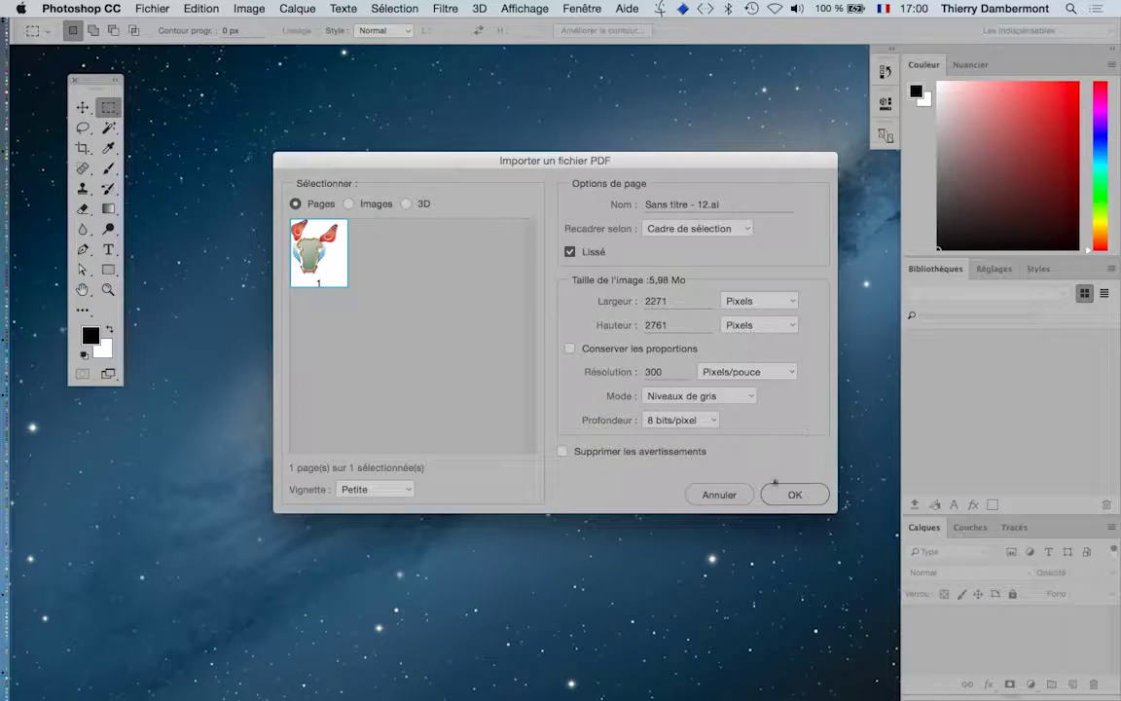
{"action": "left_click", "coordinate": [792, 493]}
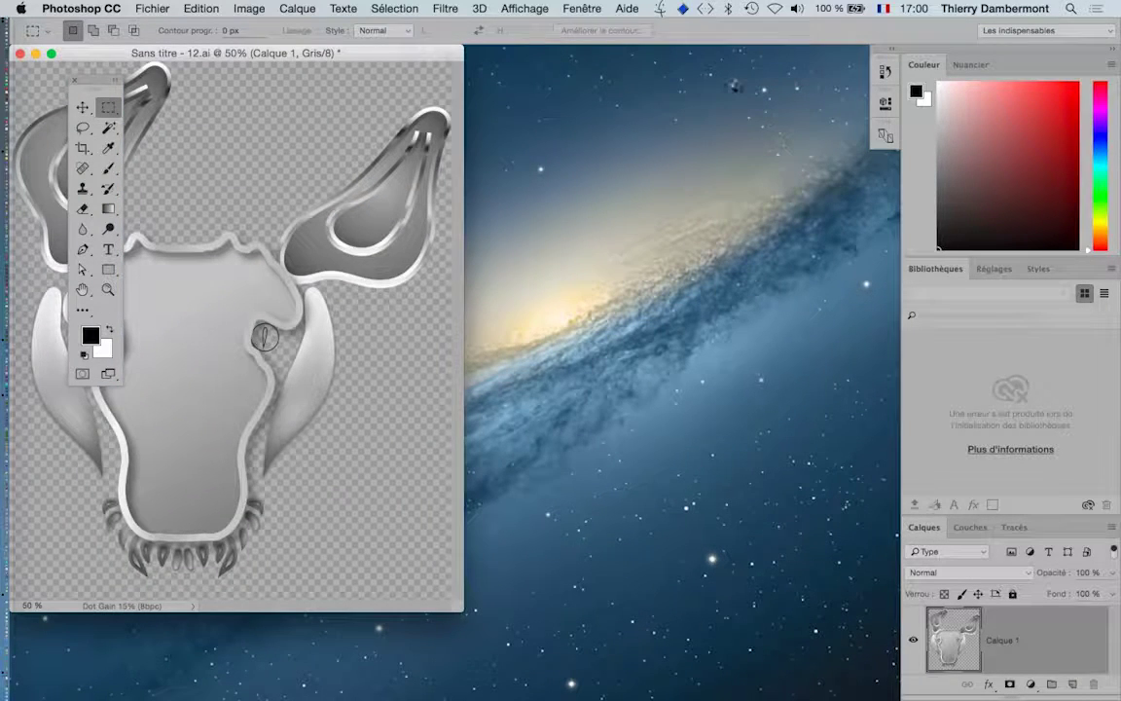
{"action": "left_click_drag", "start_coordinate": [371, 51], "coordinate": [619, 92]}
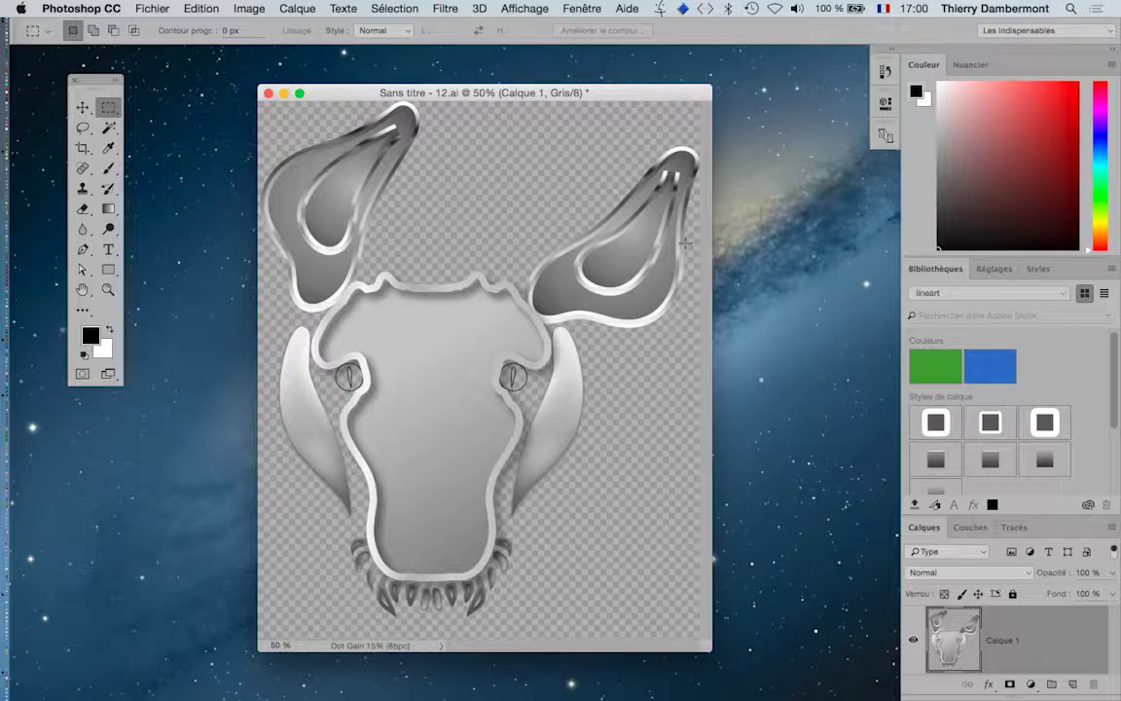
Step: Erase all the artwork on Calque 1, deselect, and convert the document to RGB colour mode
{"action": "key", "text": "super+a"}
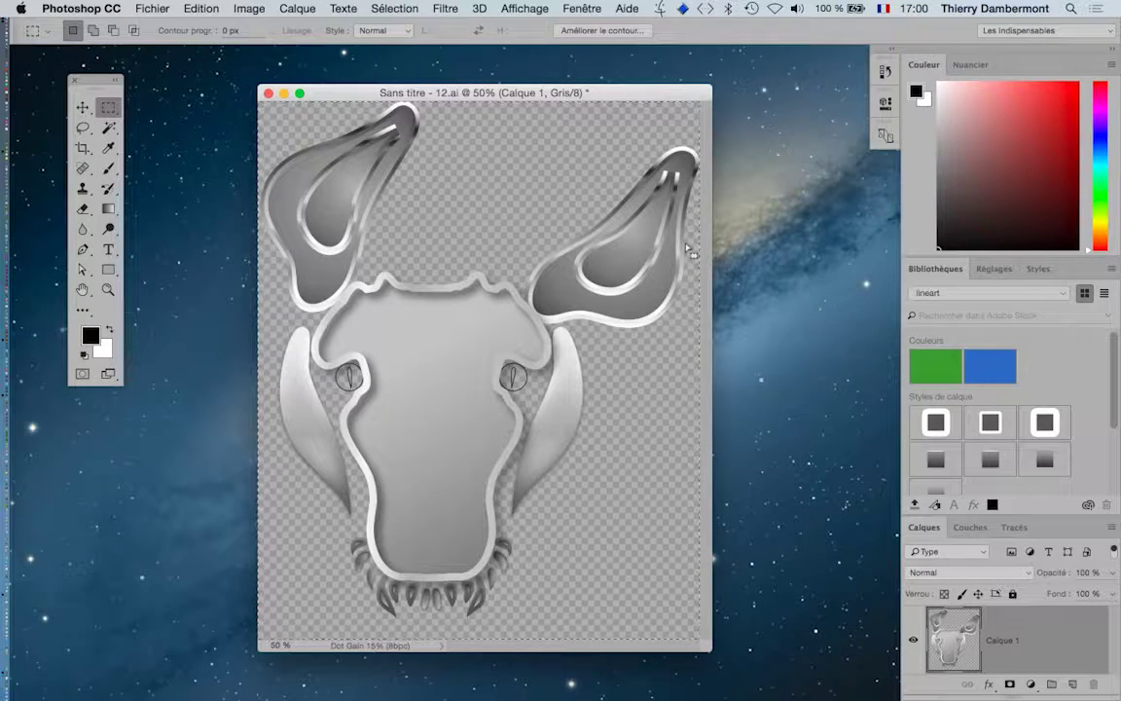
{"action": "key", "text": "Delete"}
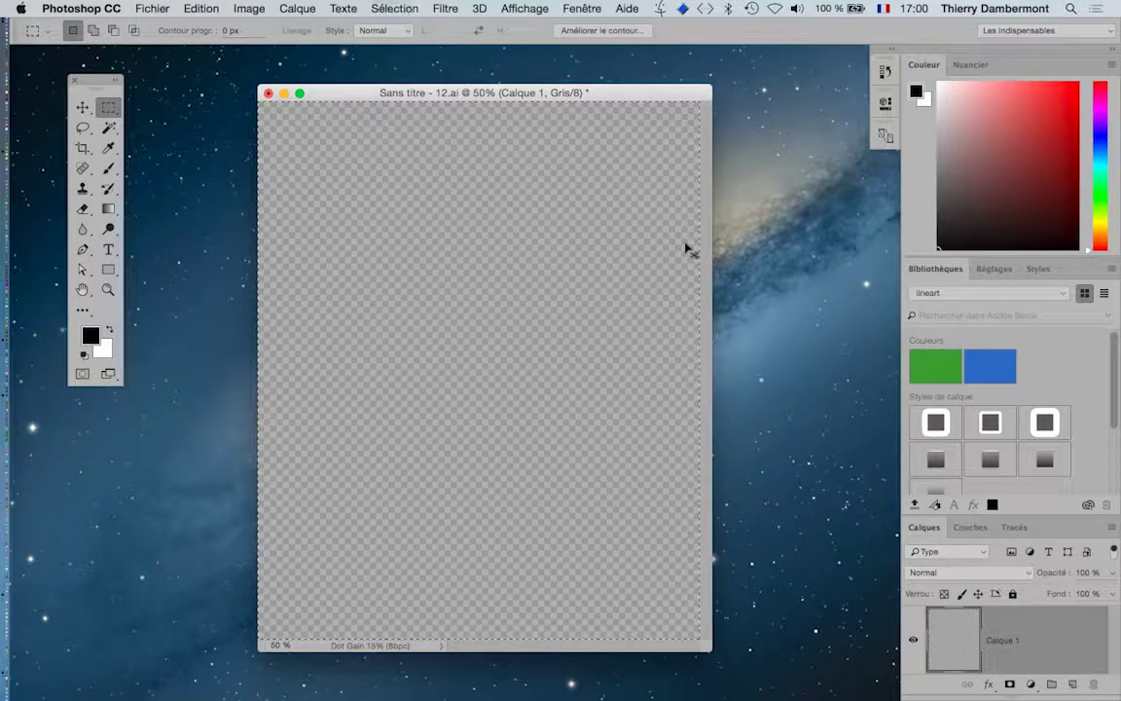
{"action": "key", "text": "super+d"}
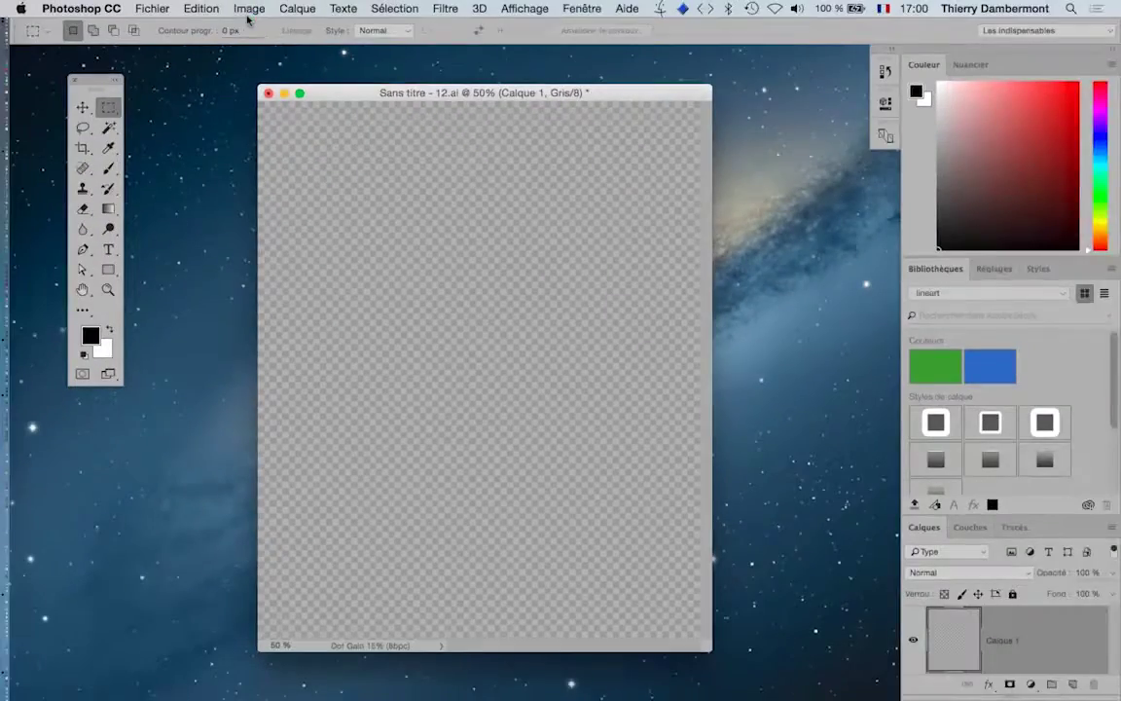
{"action": "left_click", "coordinate": [245, 9]}
{"action": "mouse_move", "coordinate": [267, 28]}
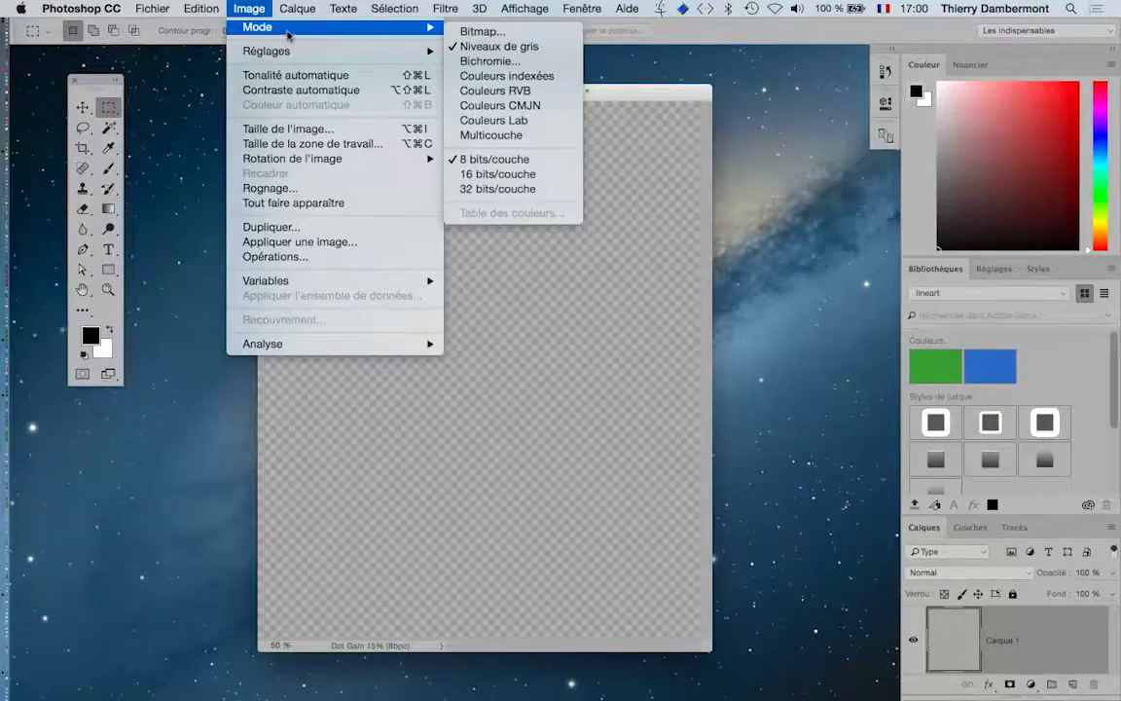
{"action": "left_click", "coordinate": [504, 91]}
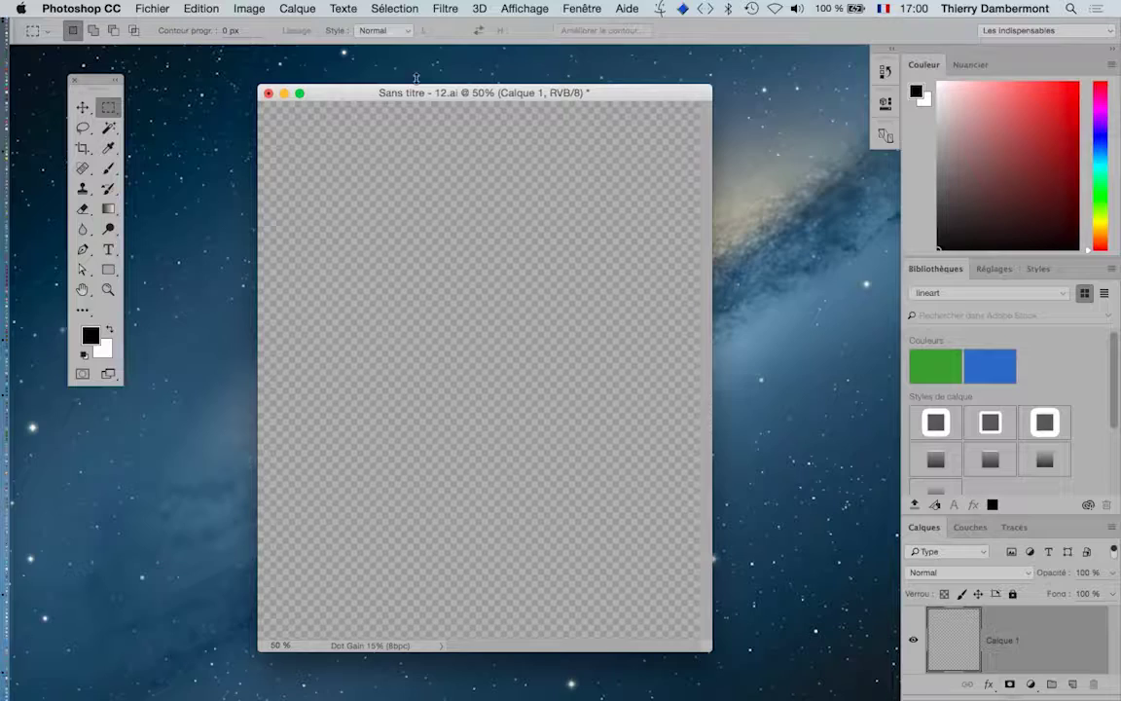
Step: Place Sans titre - 12.ai as an embedded smart object, cropped to the bounding box, at its original size
{"action": "left_click", "coordinate": [113, 8]}
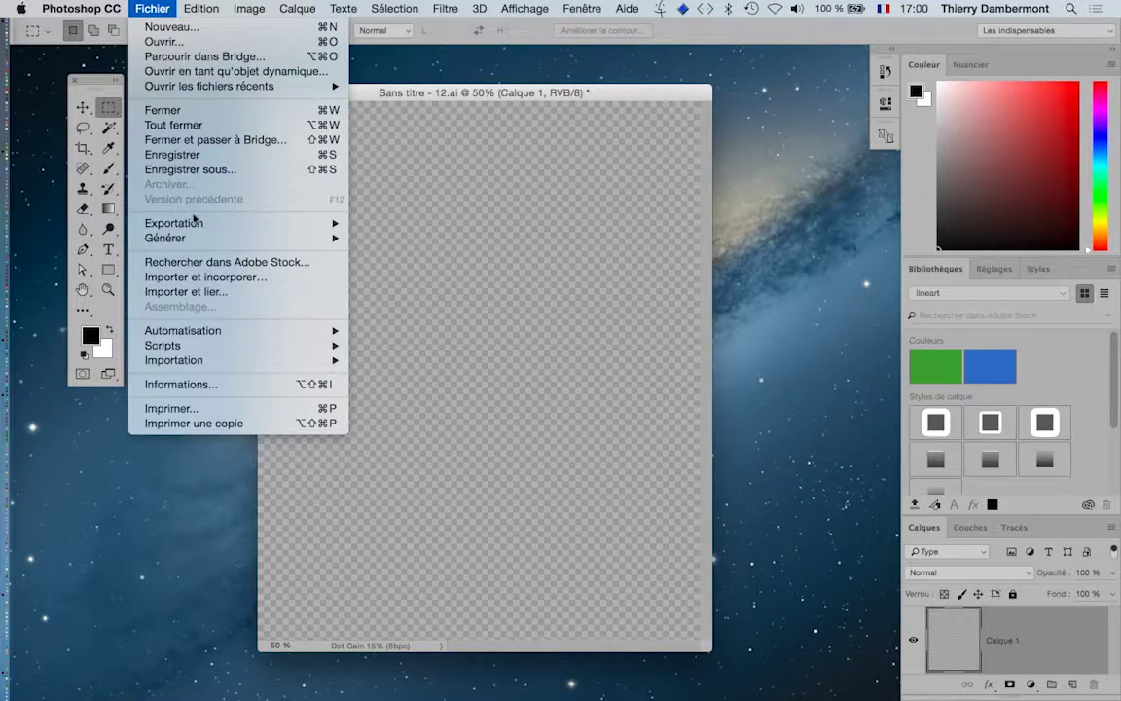
{"action": "left_click", "coordinate": [204, 277]}
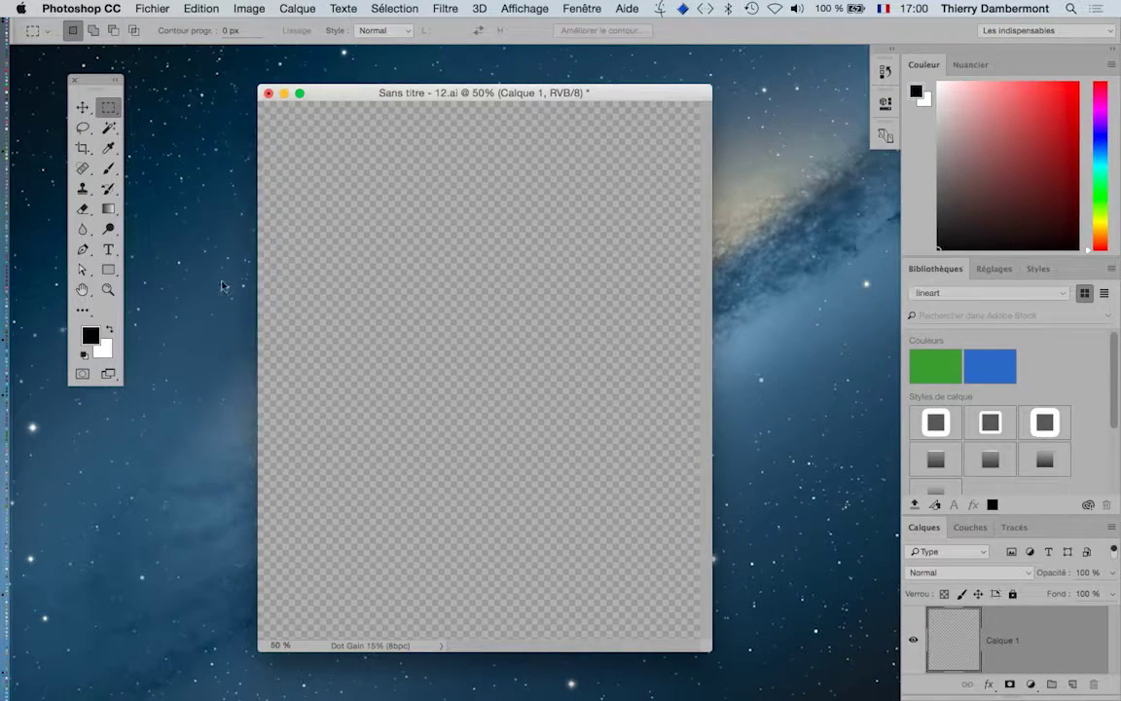
{"action": "left_click", "coordinate": [572, 137]}
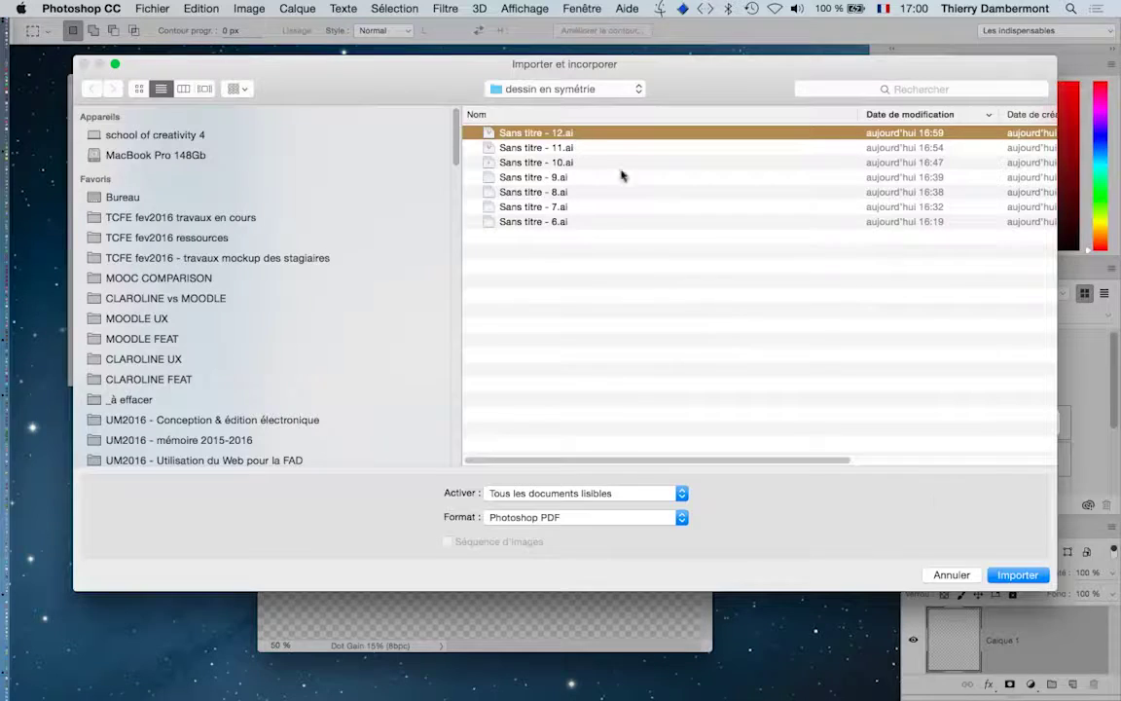
{"action": "left_click", "coordinate": [1045, 576]}
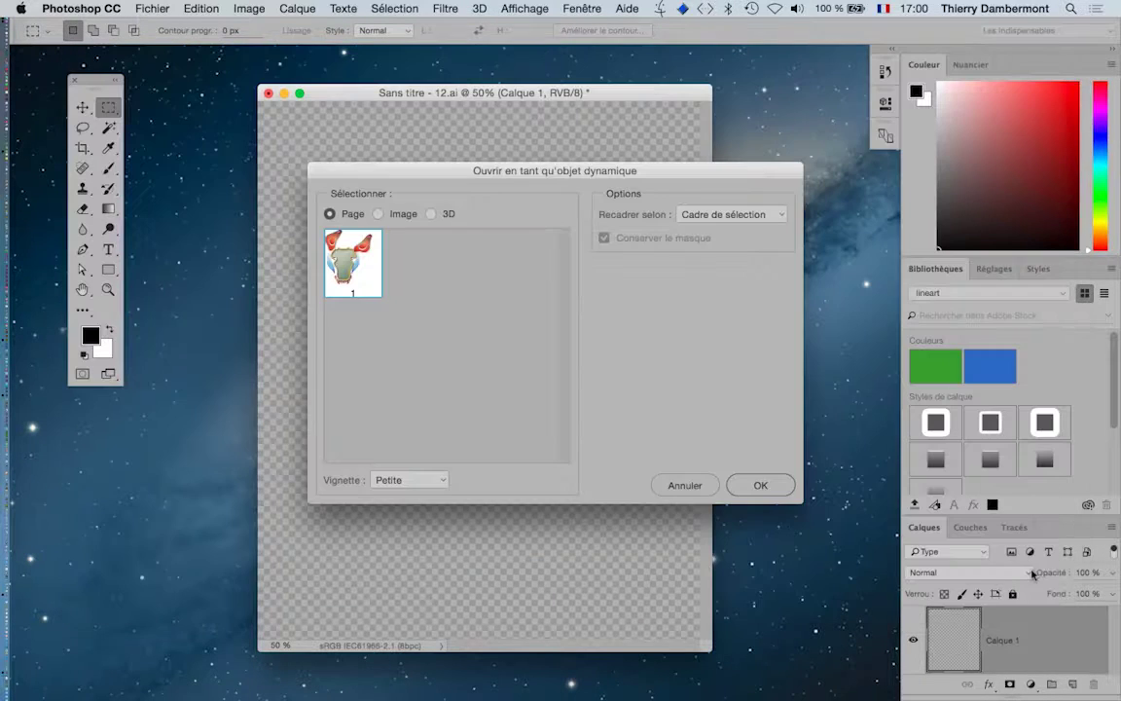
{"action": "left_click", "coordinate": [779, 492]}
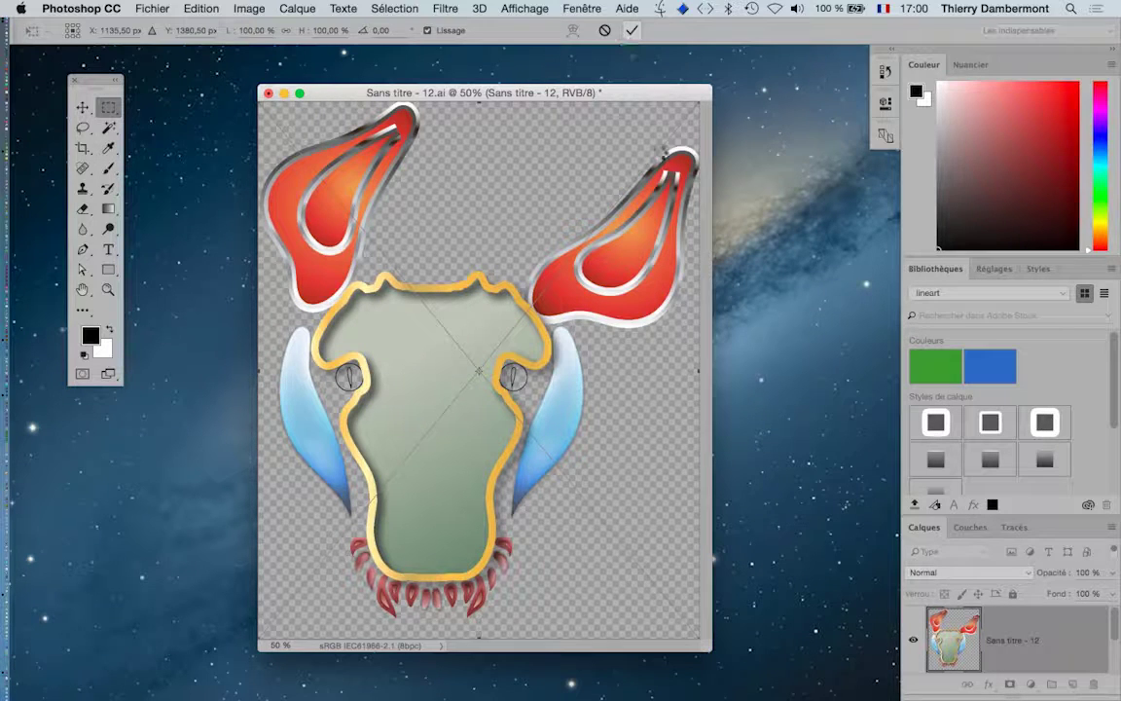
{"action": "key", "text": "Return"}
Step: Show the document in full-screen mode and enlarge the canvas around the artwork on all sides with the Crop tool
{"action": "key", "text": "f"}
{"action": "scroll", "coordinate": [609, 338], "scroll_direction": "down", "scroll_amount": 2}
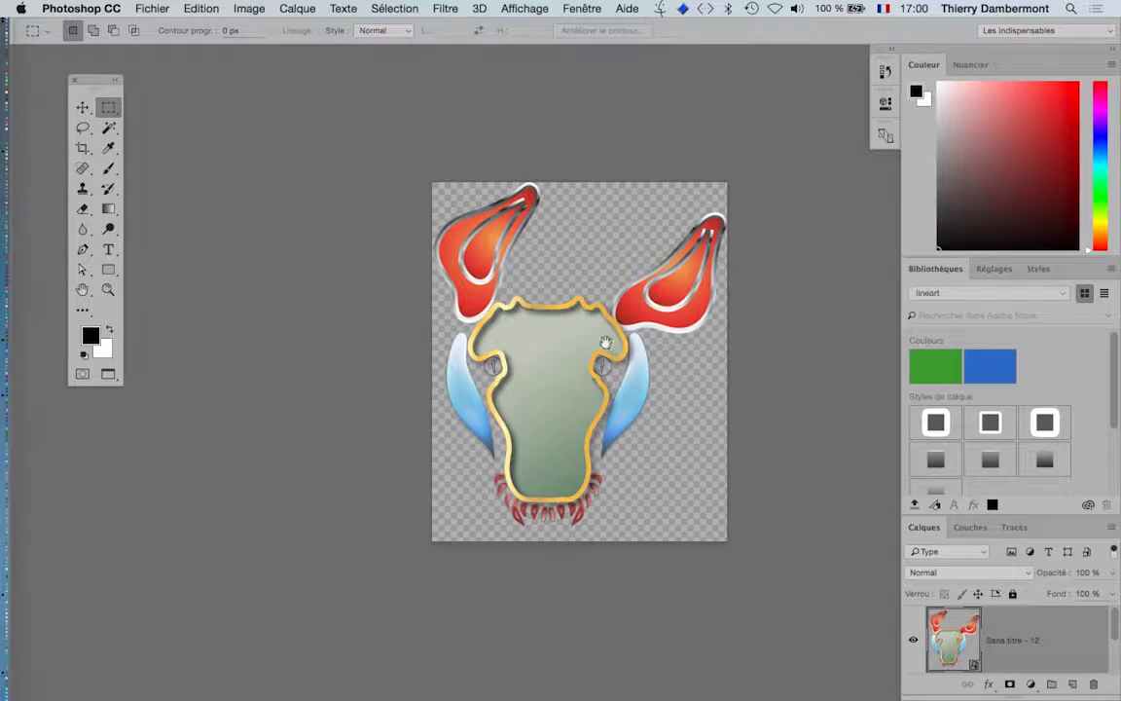
{"action": "left_click_drag", "start_coordinate": [592, 347], "coordinate": [510, 338]}
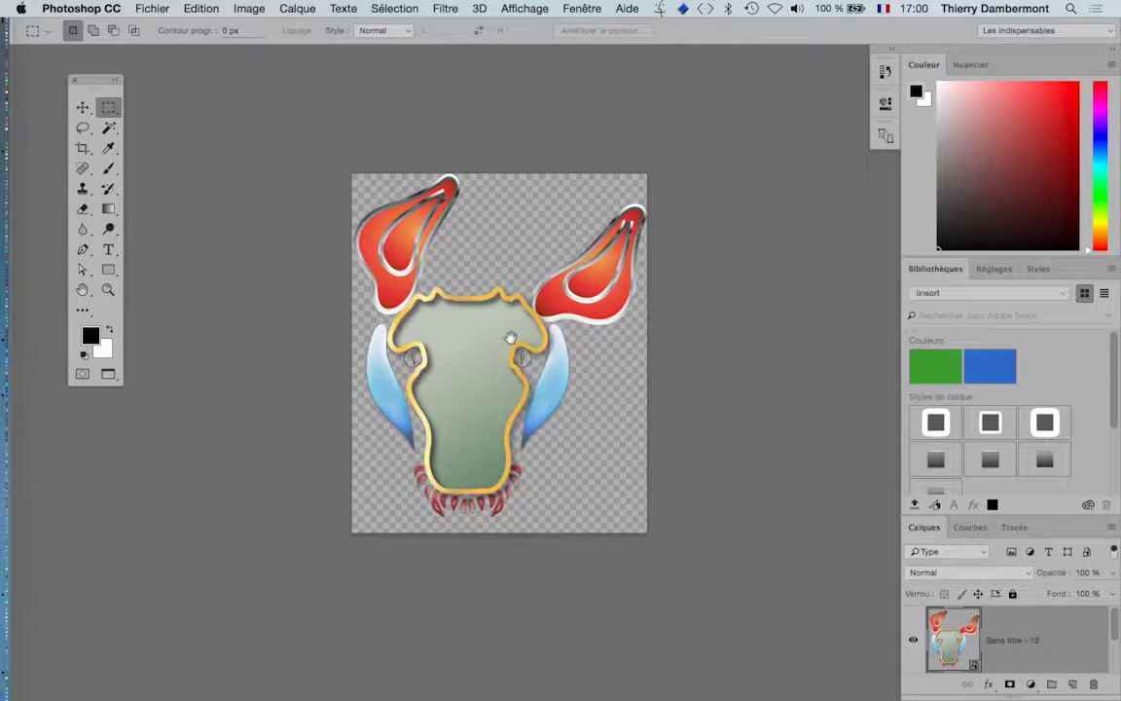
{"action": "left_click", "coordinate": [82, 148]}
{"action": "left_click_drag", "start_coordinate": [351, 531], "coordinate": [299, 596]}
{"action": "left_click", "coordinate": [750, 31]}
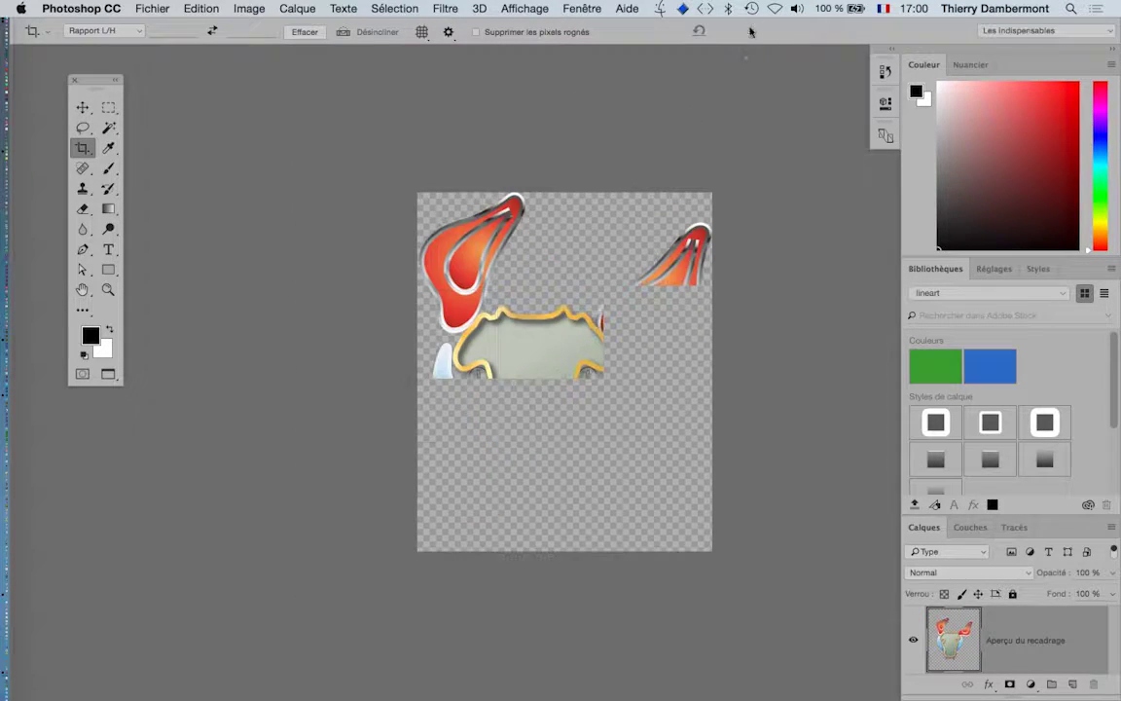
Step: Detach and lengthen the Layers panel, and fill Calque 1 with white at 100 % opacity
{"action": "left_click_drag", "start_coordinate": [925, 527], "coordinate": [669, 76]}
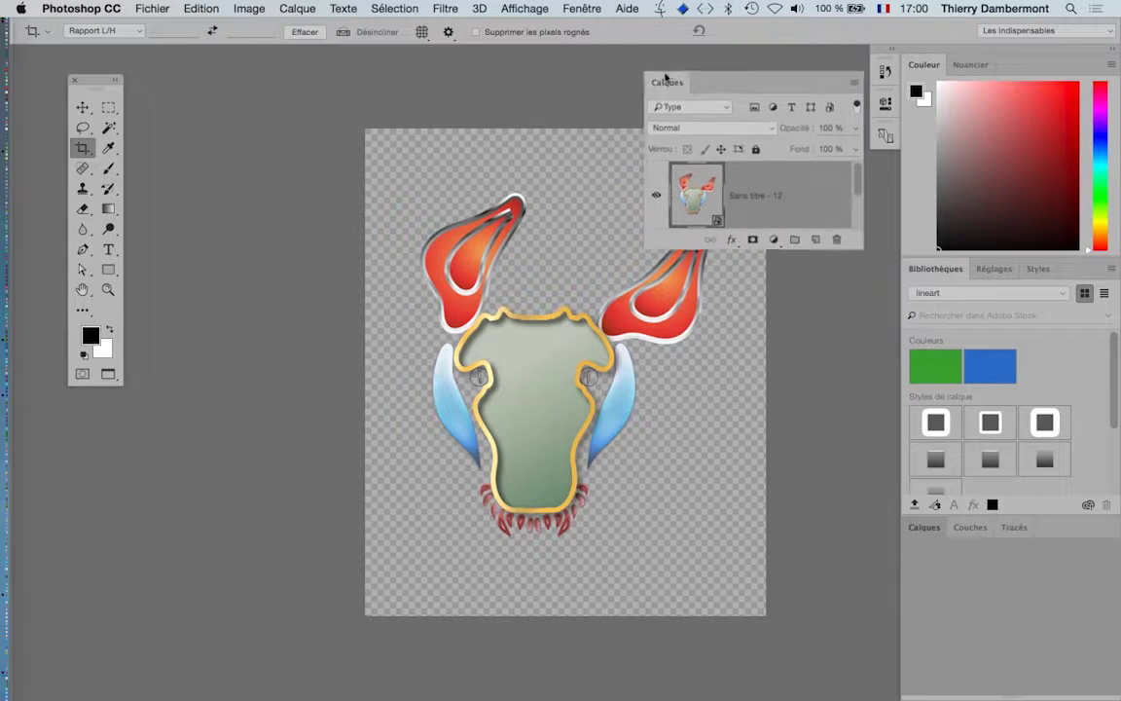
{"action": "left_click_drag", "start_coordinate": [855, 238], "coordinate": [869, 417]}
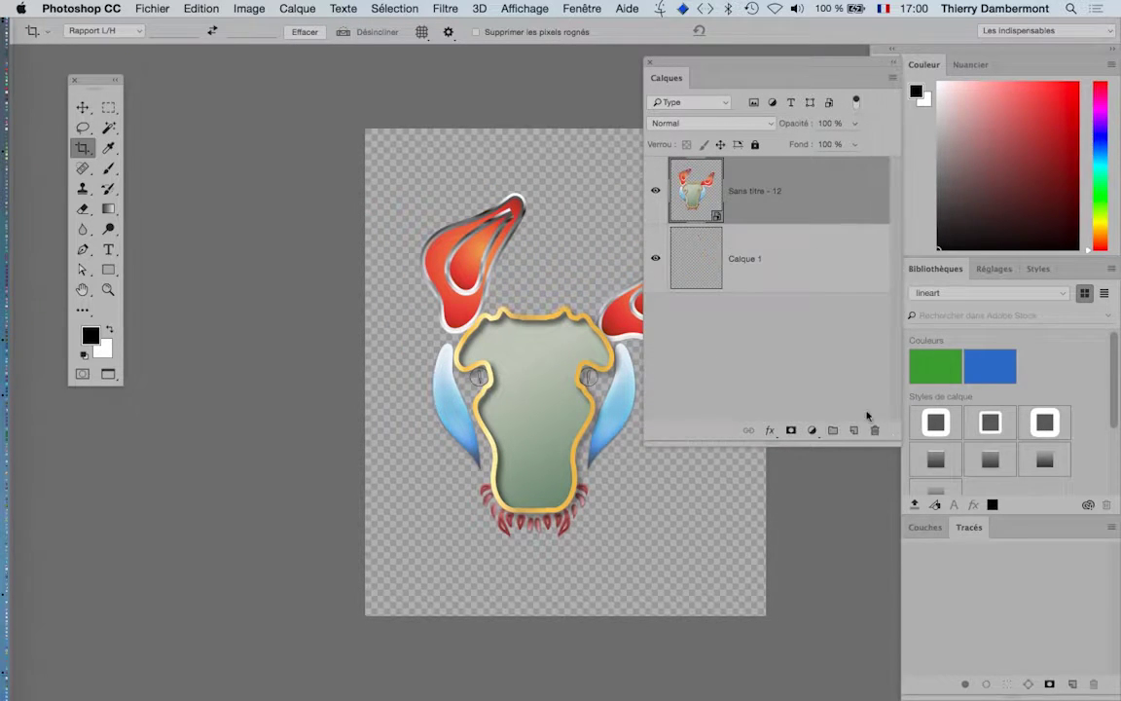
{"action": "left_click", "coordinate": [799, 289]}
{"action": "key", "text": "shift+BackSpace"}
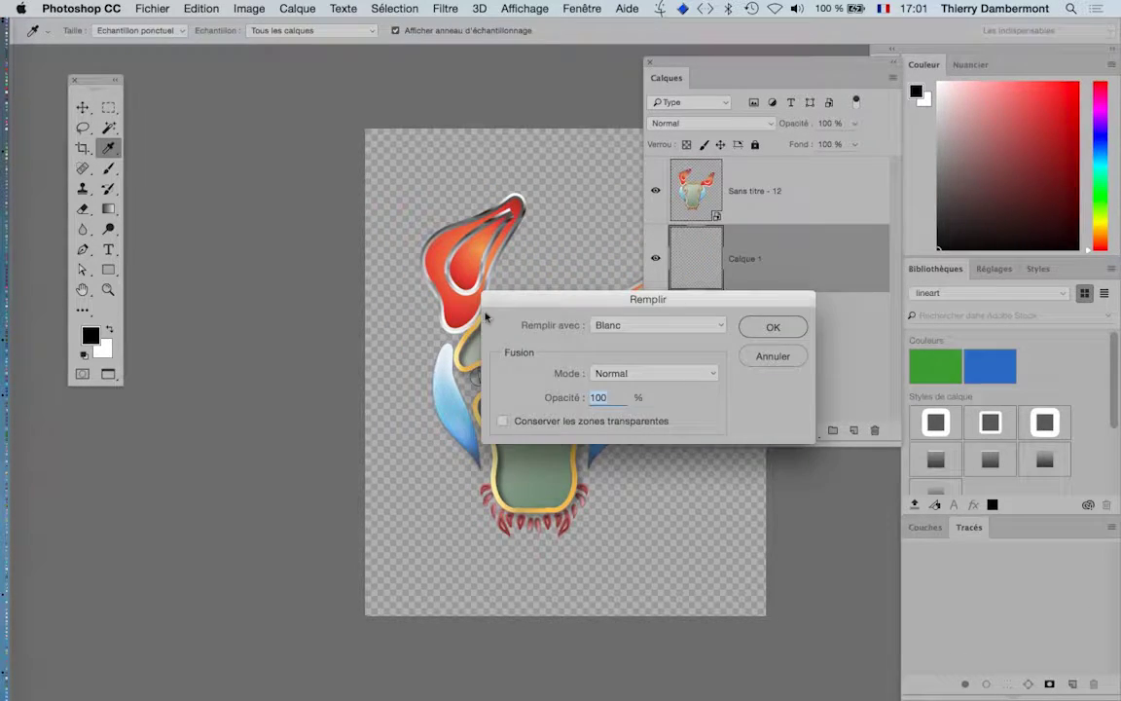
{"action": "left_click", "coordinate": [773, 326]}
{"action": "key", "text": "c"}
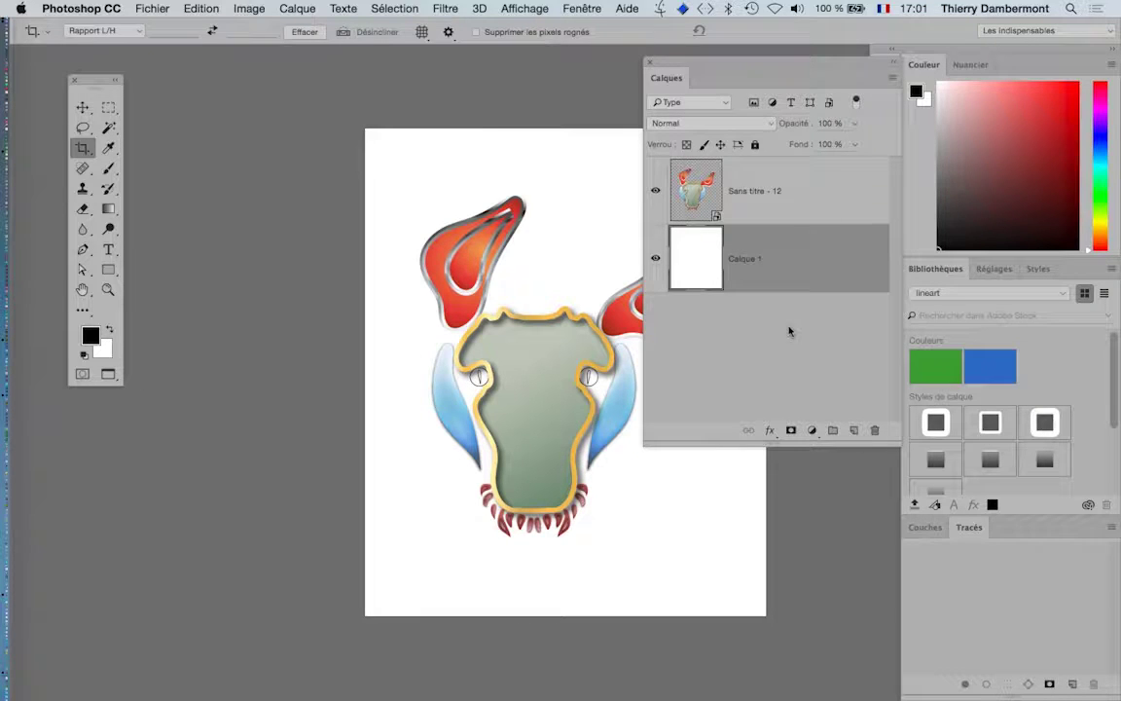
Step: Move the Layers panel clear of the artwork and open the Accentuation sharpening filter for the Sans titre - 12 layer
{"action": "left_click", "coordinate": [783, 197]}
{"action": "left_click_drag", "start_coordinate": [729, 73], "coordinate": [852, 81]}
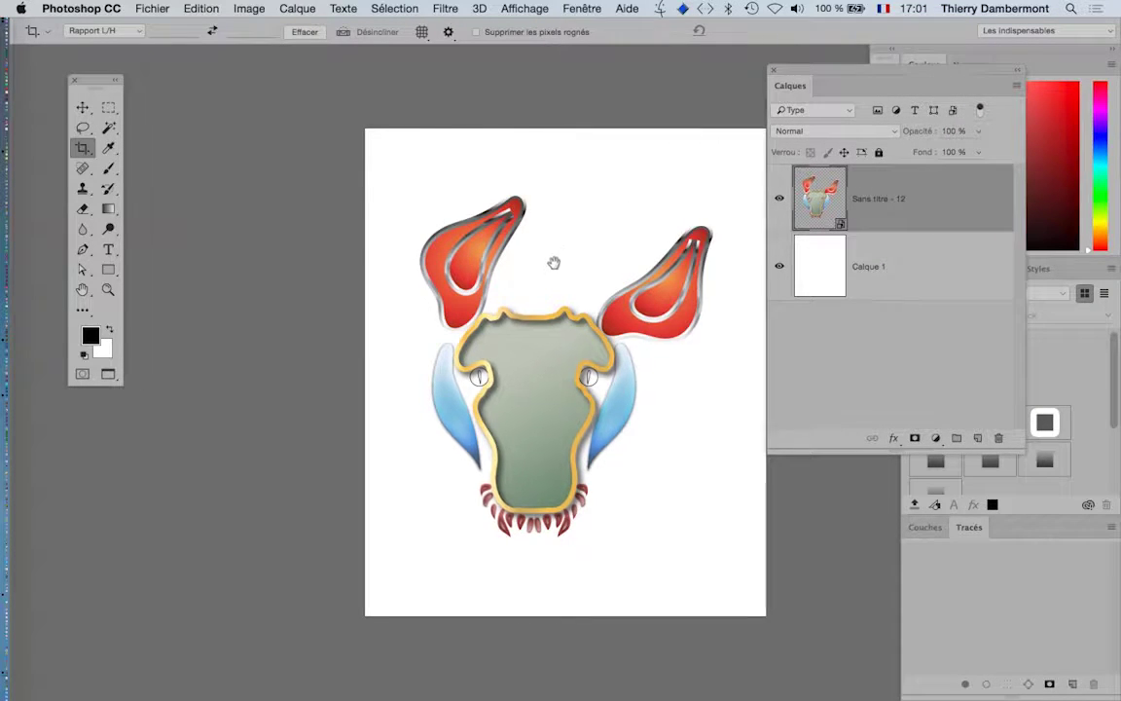
{"action": "left_click_drag", "start_coordinate": [554, 263], "coordinate": [442, 198]}
{"action": "left_click", "coordinate": [445, 8]}
{"action": "mouse_move", "coordinate": [514, 302]}
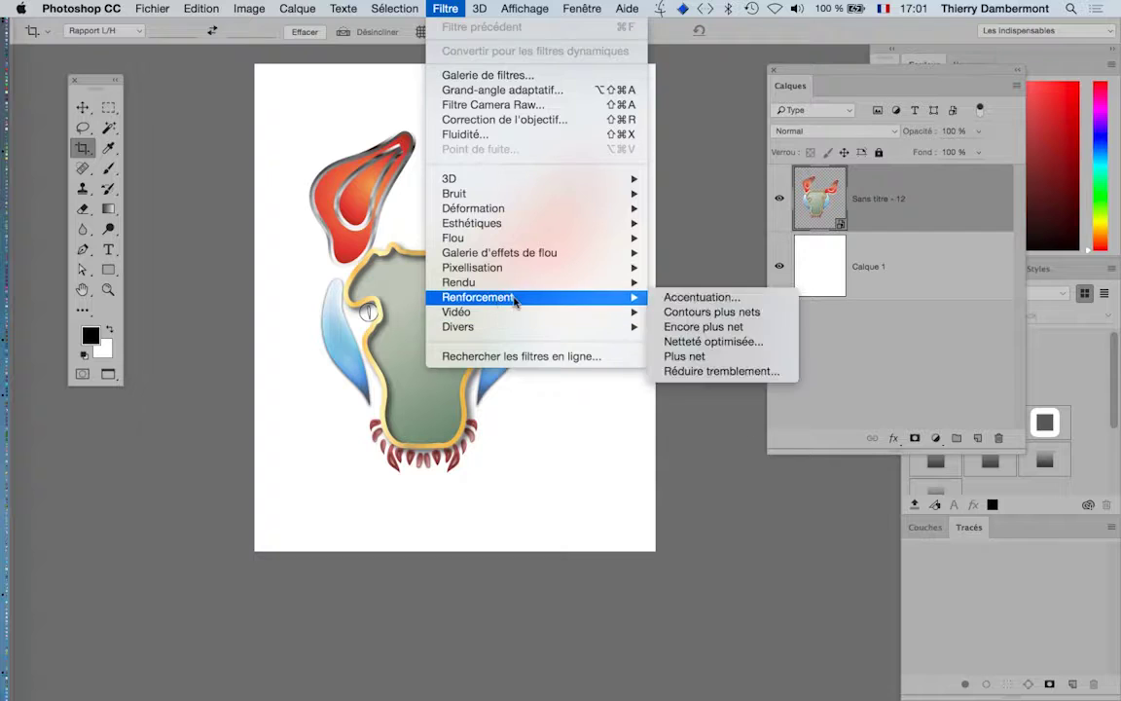
{"action": "left_click", "coordinate": [693, 297]}
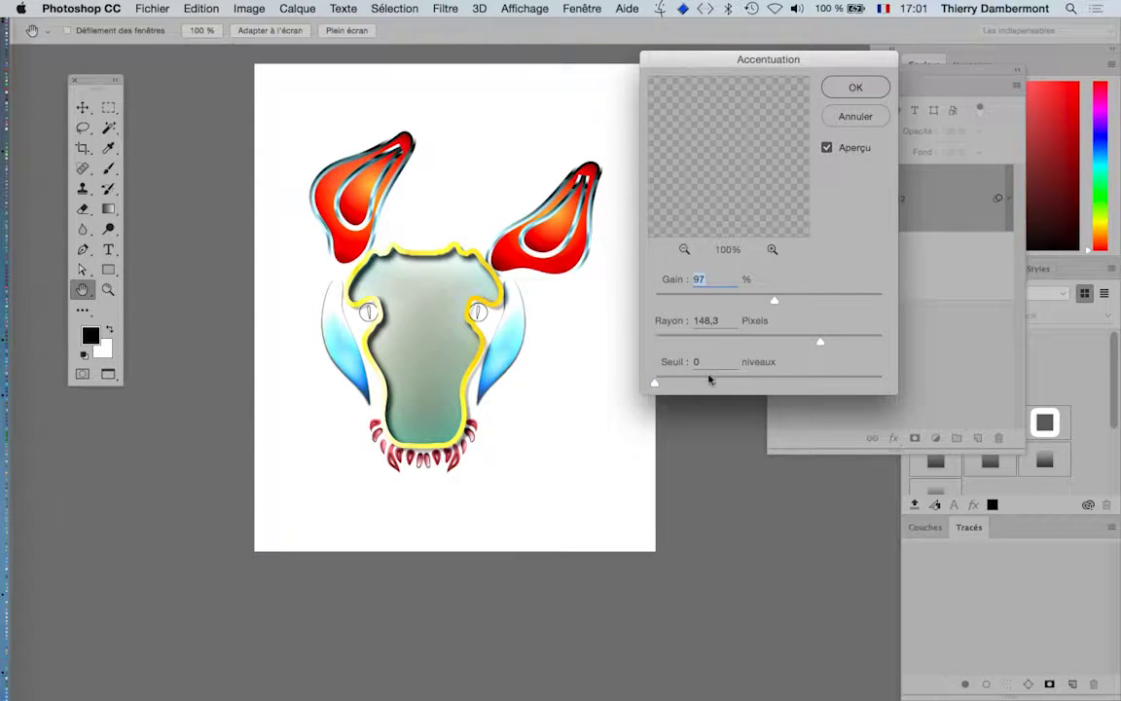
Step: Try an Accentuation gain of 18 % with a radius of 9,1 pixels and inspect the face up close
{"action": "left_click", "coordinate": [677, 299]}
{"action": "left_click", "coordinate": [751, 343]}
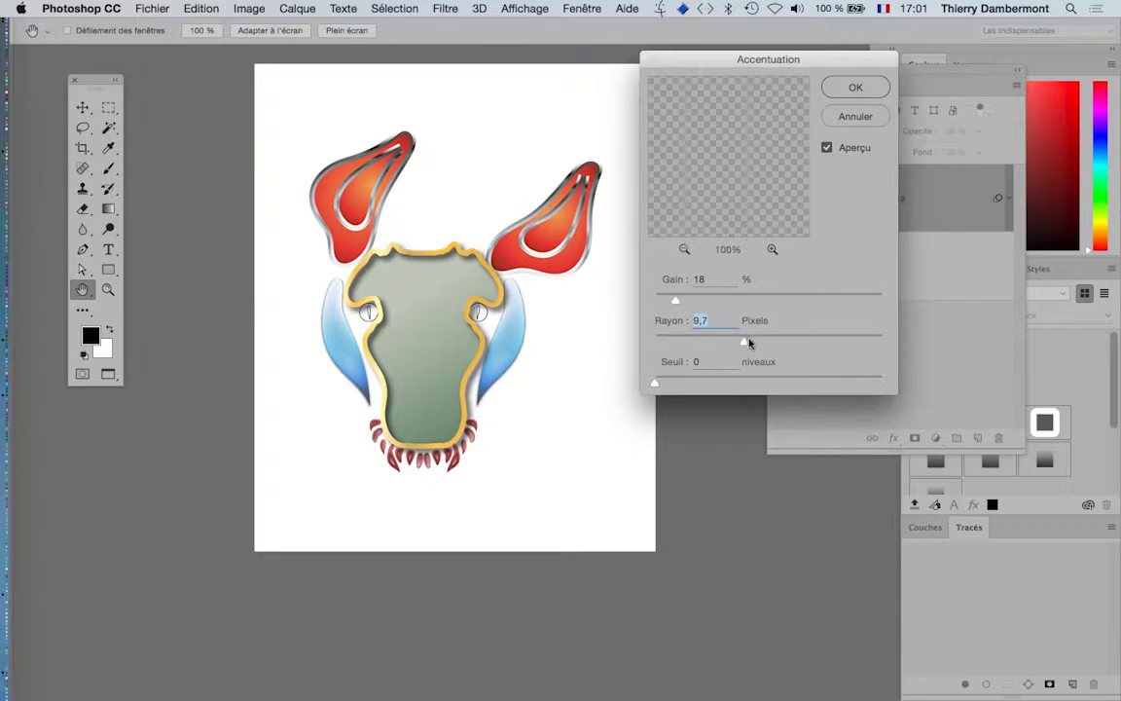
{"action": "mouse_move", "coordinate": [750, 342]}
{"action": "left_mouse_down"}
{"action": "mouse_move", "coordinate": [769, 342]}
{"action": "mouse_move", "coordinate": [741, 341]}
{"action": "left_mouse_up"}
{"action": "left_click", "coordinate": [417, 289], "text": "super"}
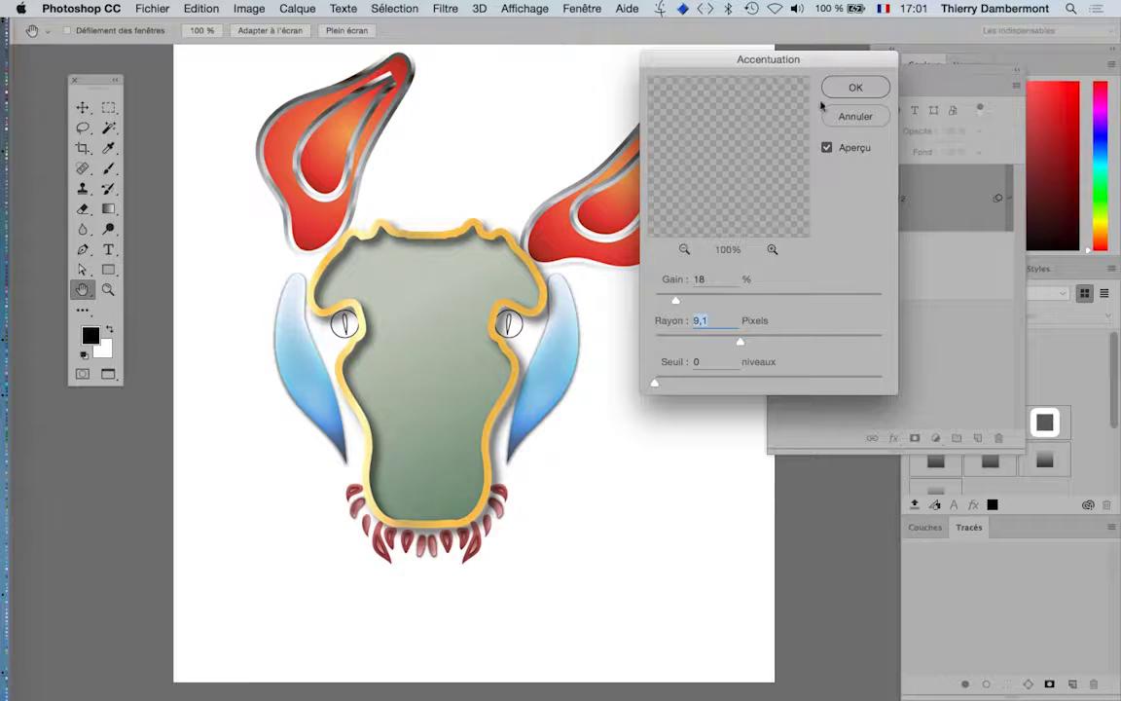
Step: Try a stronger gain of 47 % with a radius of 119,9 pixels and compare it with the unfiltered artwork
{"action": "left_click", "coordinate": [827, 148]}
{"action": "left_click_drag", "start_coordinate": [676, 300], "coordinate": [712, 300]}
{"action": "left_click", "coordinate": [809, 341]}
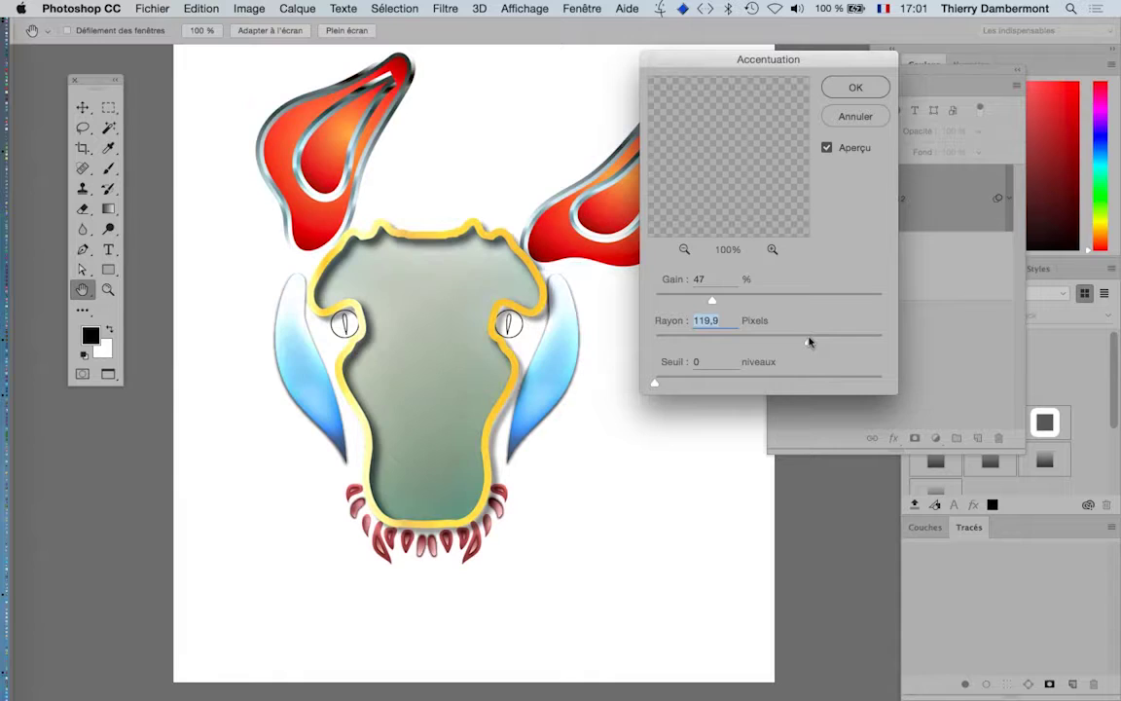
{"action": "left_click", "coordinate": [826, 148]}
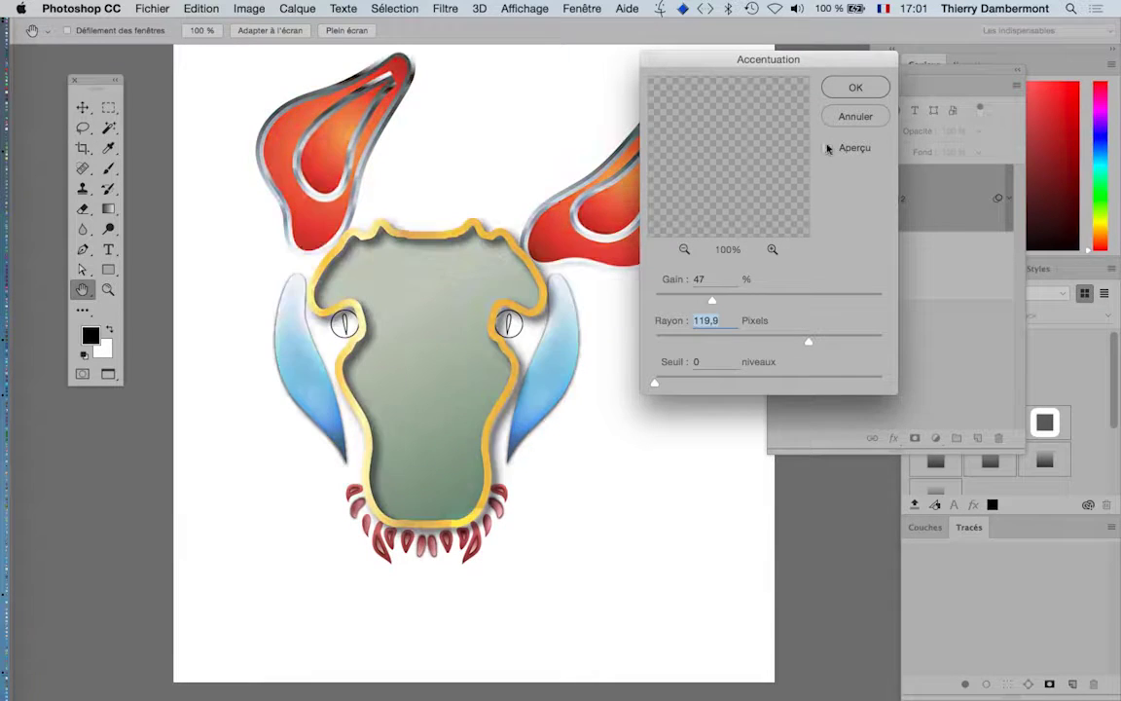
{"action": "left_click", "coordinate": [827, 148]}
Step: Set the Accentuation radius to 63,0 pixels, lower the gain, and apply the filter to the smart object
{"action": "left_click", "coordinate": [787, 340]}
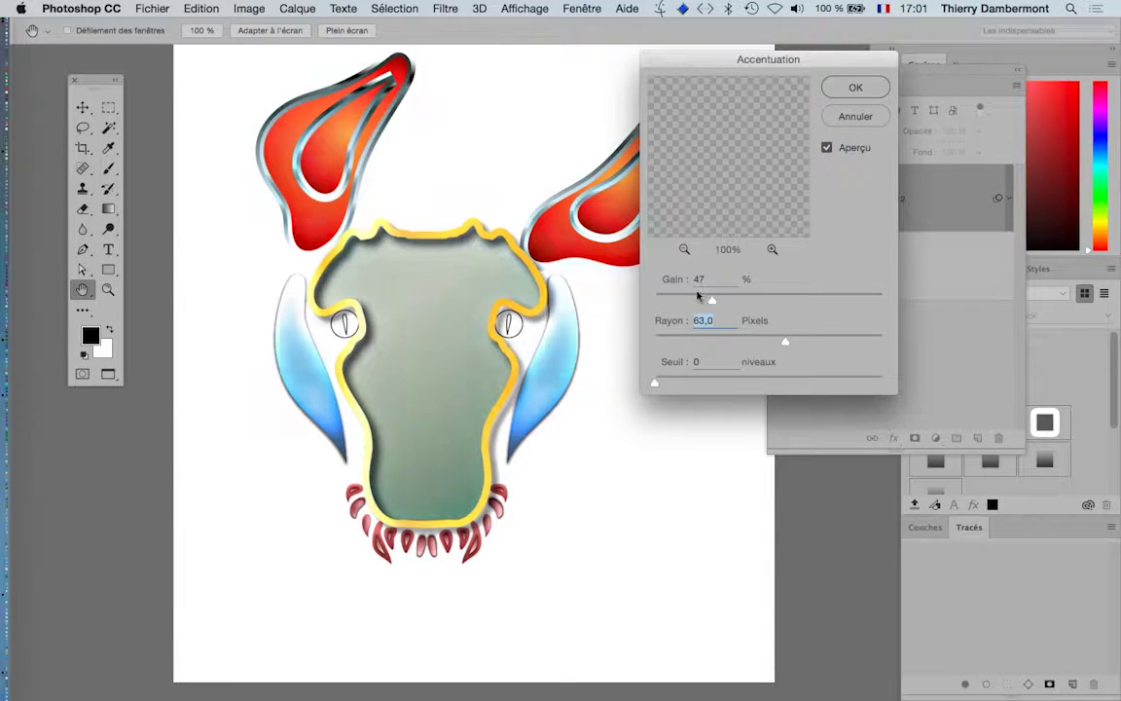
{"action": "left_click", "coordinate": [698, 301]}
{"action": "left_click_drag", "start_coordinate": [685, 301], "coordinate": [689, 300]}
{"action": "left_click", "coordinate": [856, 89]}
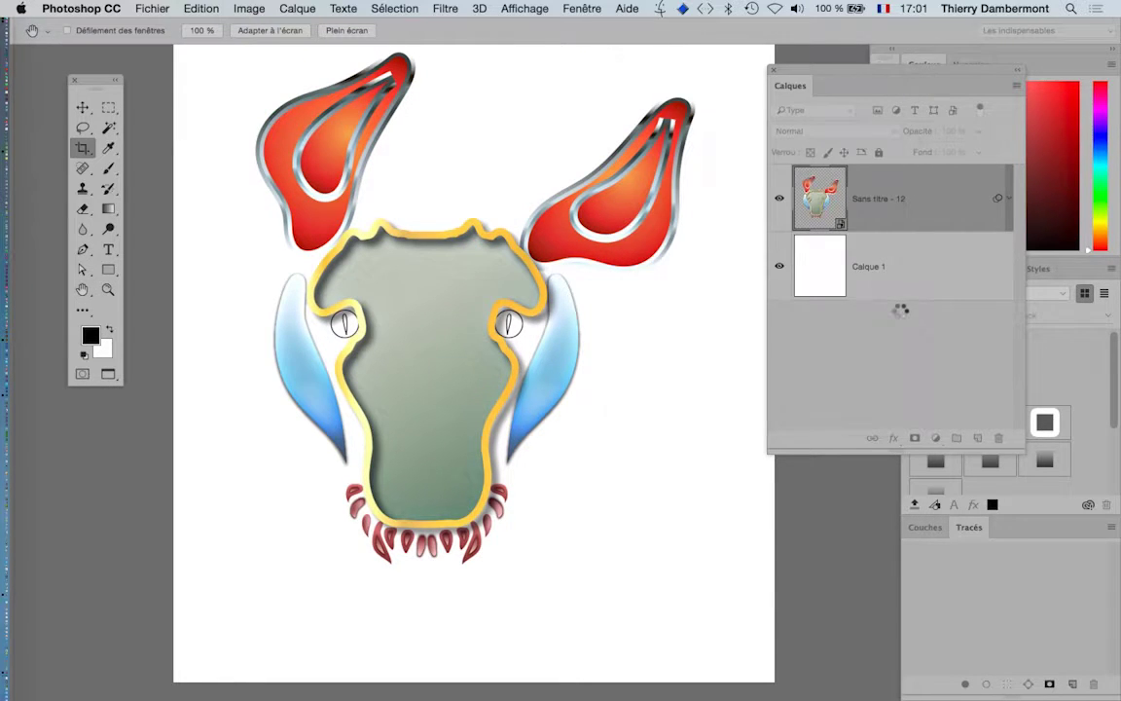
Step: Add a Courbes adjustment layer named Courbes 1 above the Sans titre - 12 layer
{"action": "left_click", "coordinate": [443, 8]}
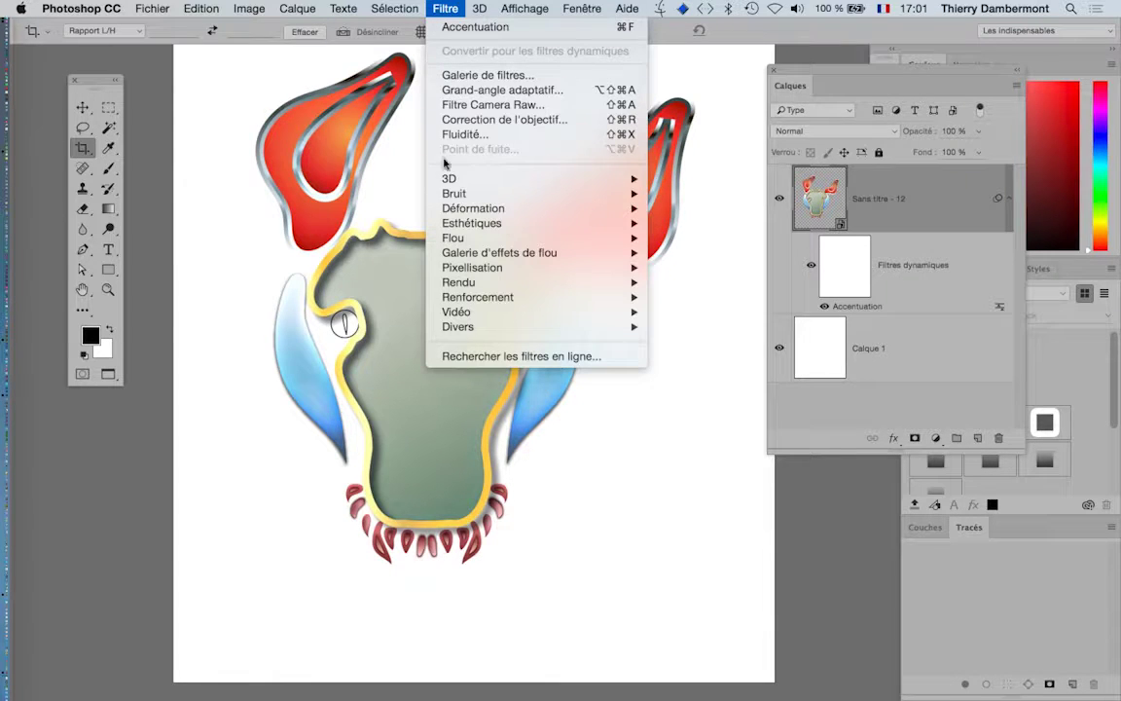
{"action": "mouse_move", "coordinate": [353, 8]}
{"action": "mouse_move", "coordinate": [297, 7]}
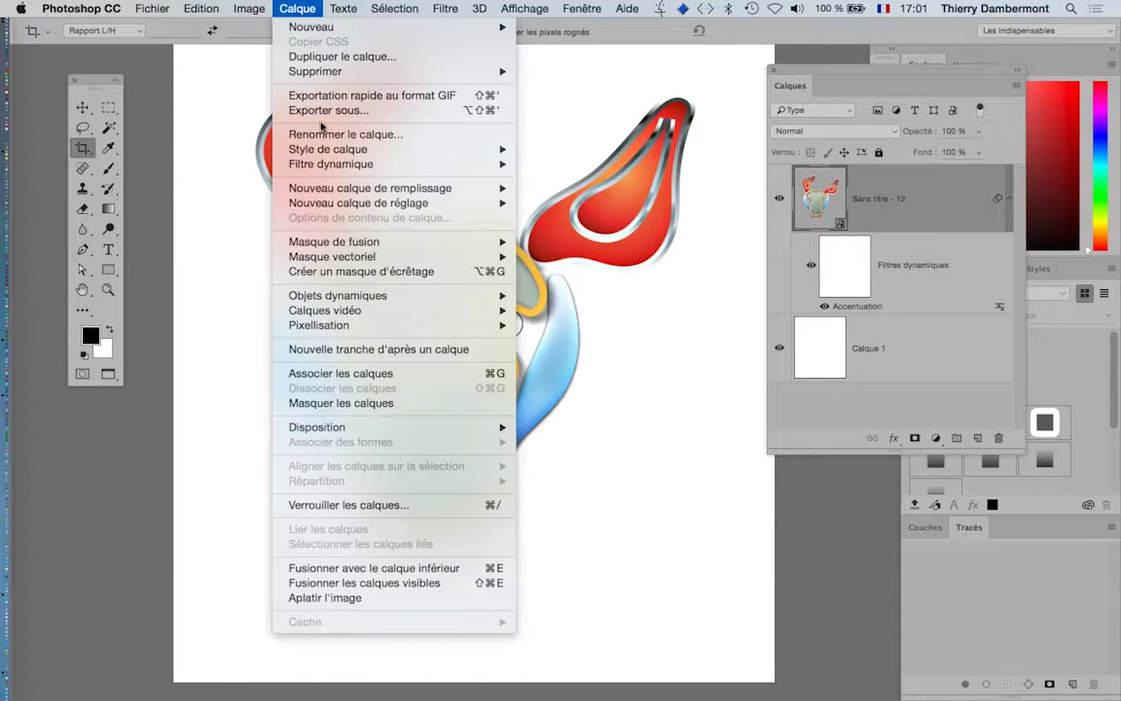
{"action": "mouse_move", "coordinate": [321, 203]}
{"action": "left_click", "coordinate": [574, 232]}
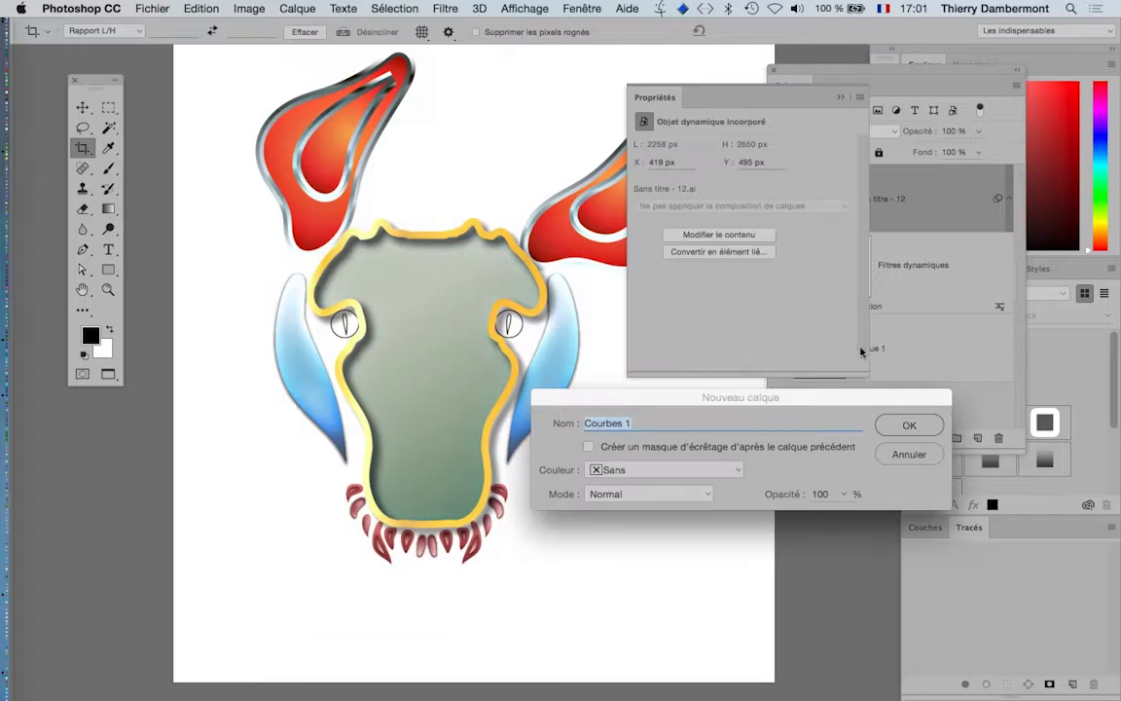
{"action": "key", "text": "Return"}
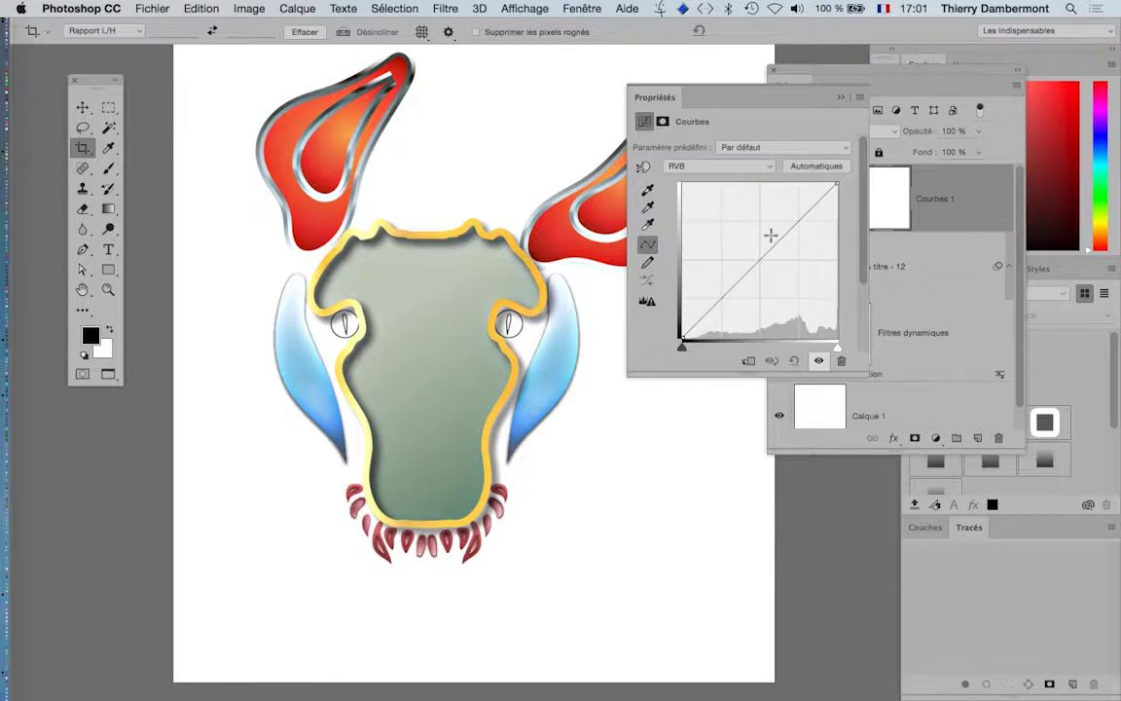
Step: Shape the RVB curve with three points that lift the highlights and darken the midtones to boost contrast
{"action": "left_click_drag", "start_coordinate": [772, 242], "coordinate": [809, 244]}
{"action": "left_click_drag", "start_coordinate": [777, 282], "coordinate": [765, 273]}
{"action": "left_click_drag", "start_coordinate": [816, 236], "coordinate": [801, 220]}
{"action": "left_click_drag", "start_coordinate": [765, 273], "coordinate": [730, 299]}
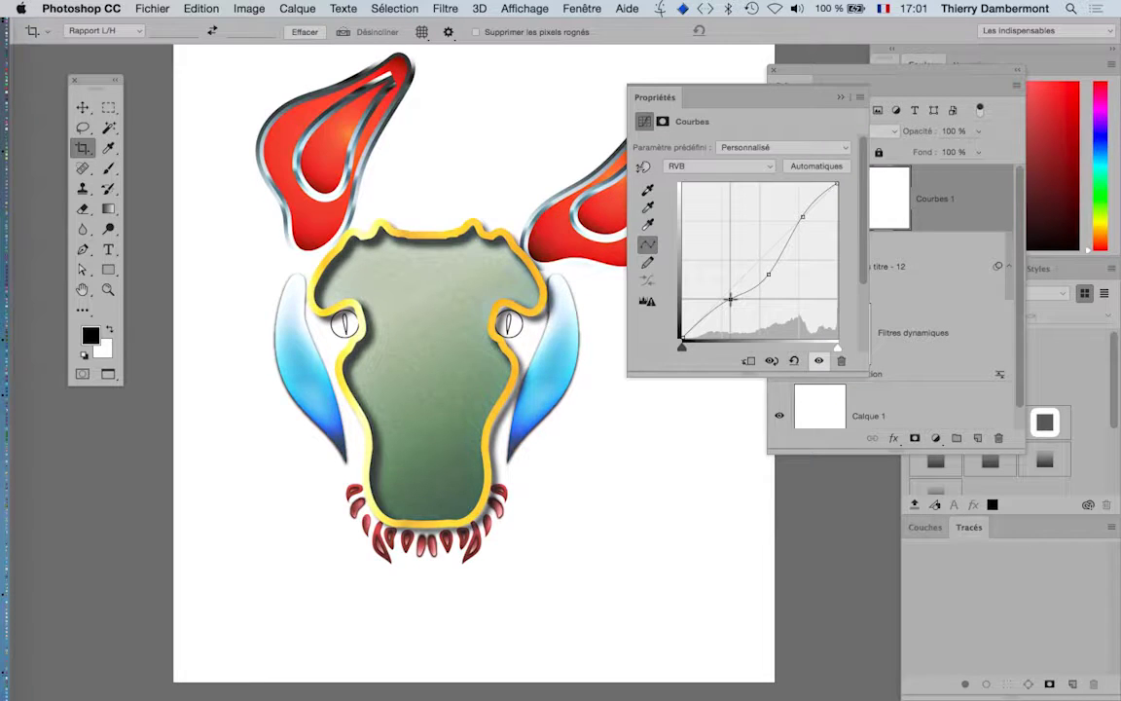
Step: Add a Teinte/Saturation adjustment layer above Courbes 1 and set the saturation of the Rouges to -44
{"action": "left_click", "coordinate": [297, 8]}
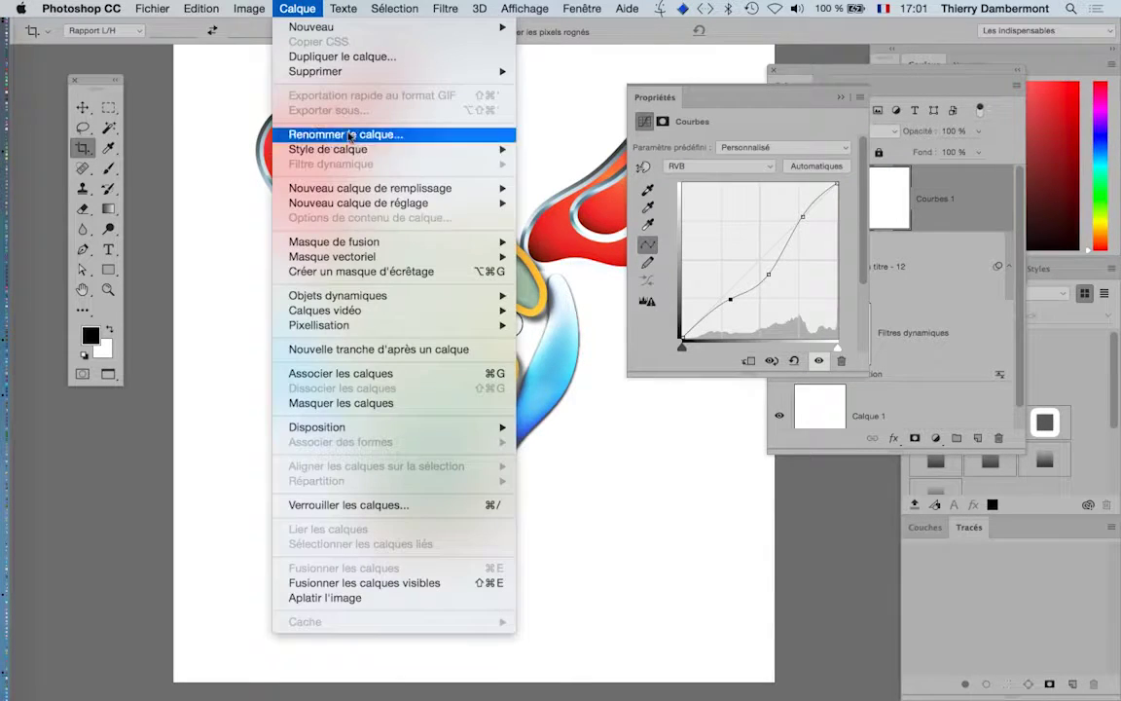
{"action": "mouse_move", "coordinate": [389, 202]}
{"action": "left_click", "coordinate": [601, 284]}
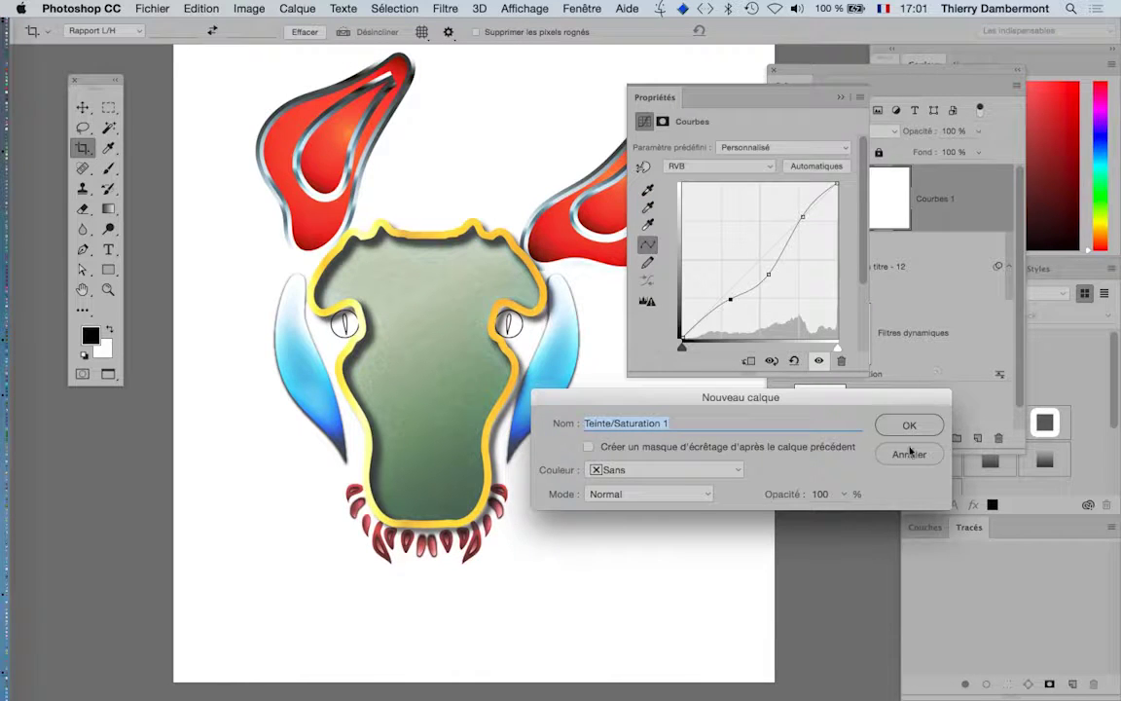
{"action": "left_click", "coordinate": [909, 426]}
{"action": "left_click", "coordinate": [722, 168]}
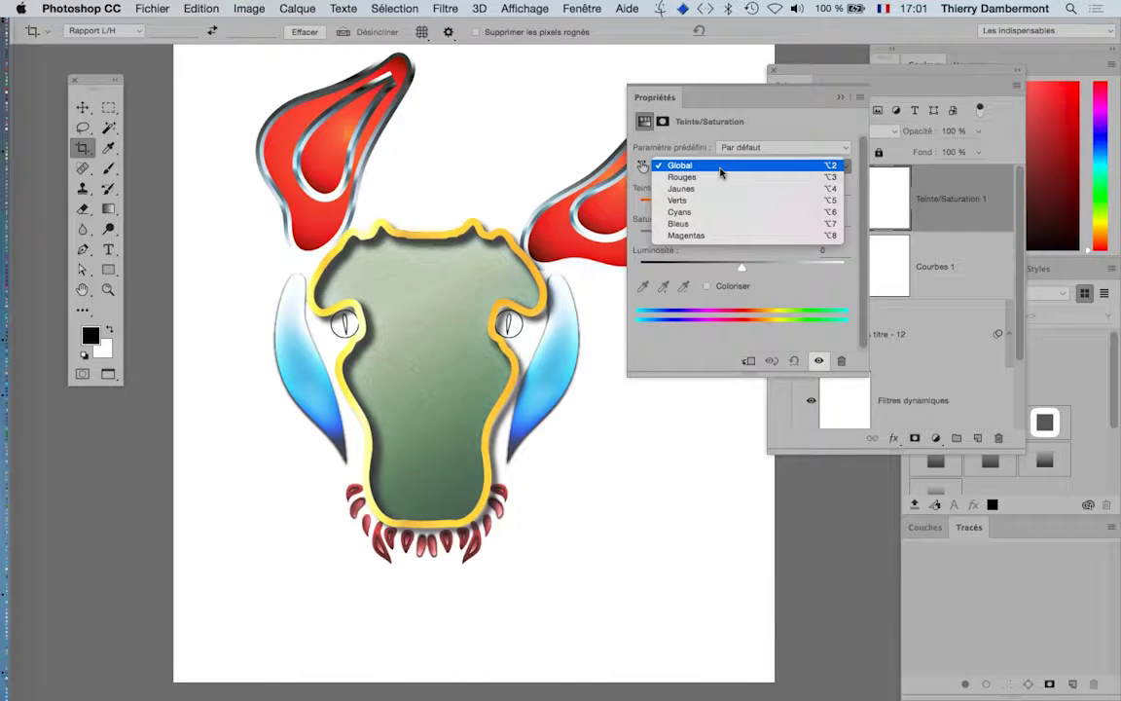
{"action": "left_click", "coordinate": [721, 183]}
{"action": "left_click", "coordinate": [697, 237]}
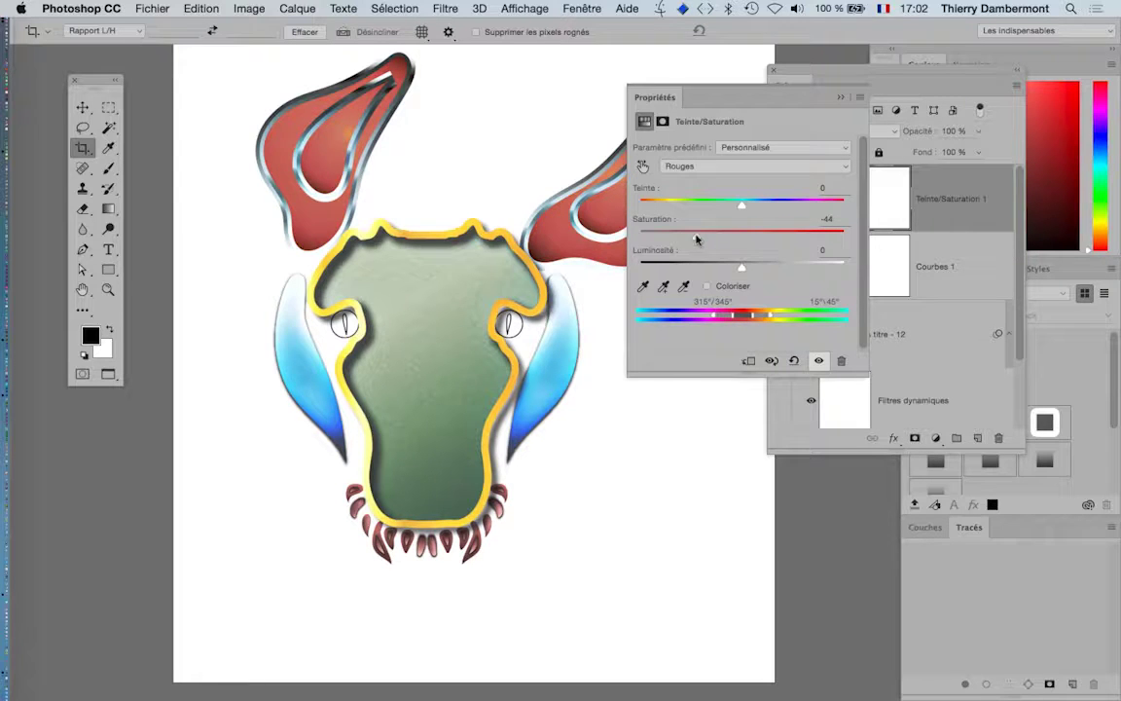
{"action": "left_click", "coordinate": [840, 97]}
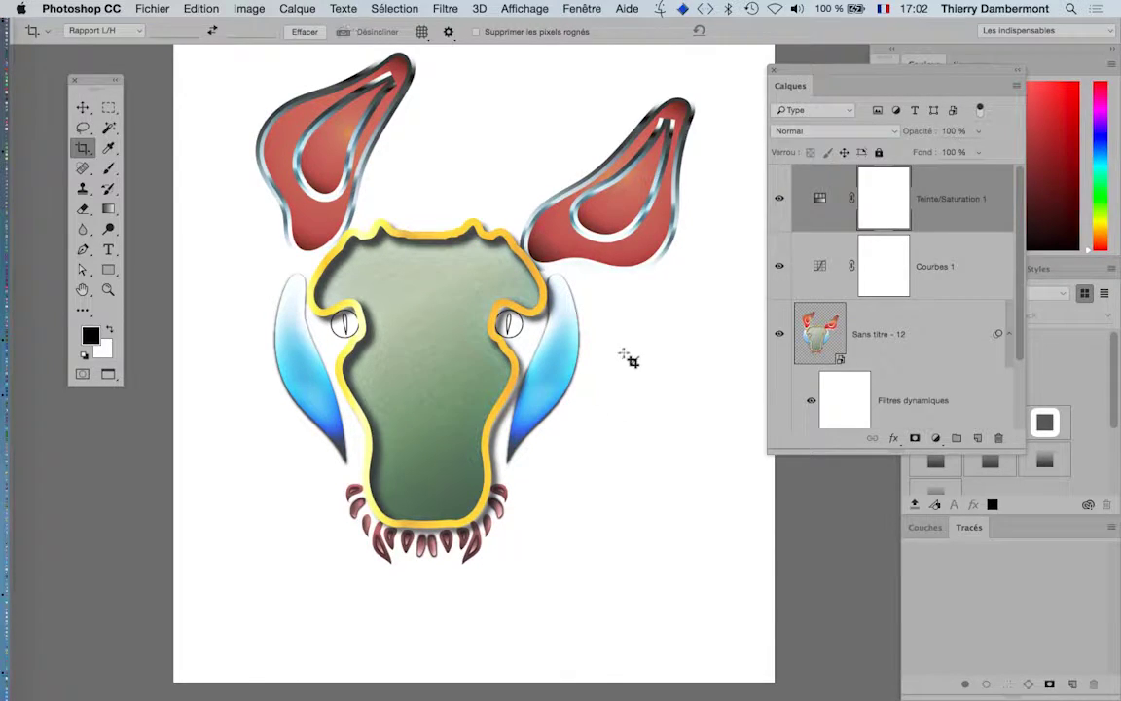
Step: Enlarge the Layers panel and re-edit the Accentuation smart filter of Sans titre - 12 with a gain of 251 % and a radius of 3,9 pixels
{"action": "left_click", "coordinate": [836, 358]}
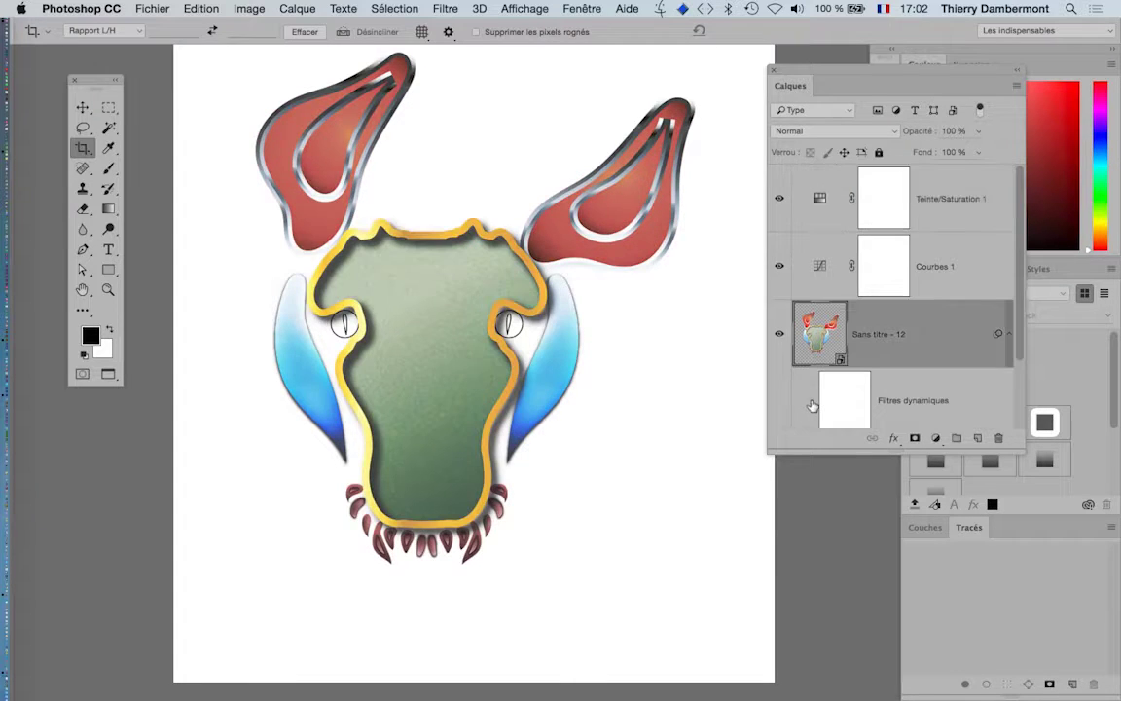
{"action": "left_click_drag", "start_coordinate": [1020, 448], "coordinate": [1053, 615]}
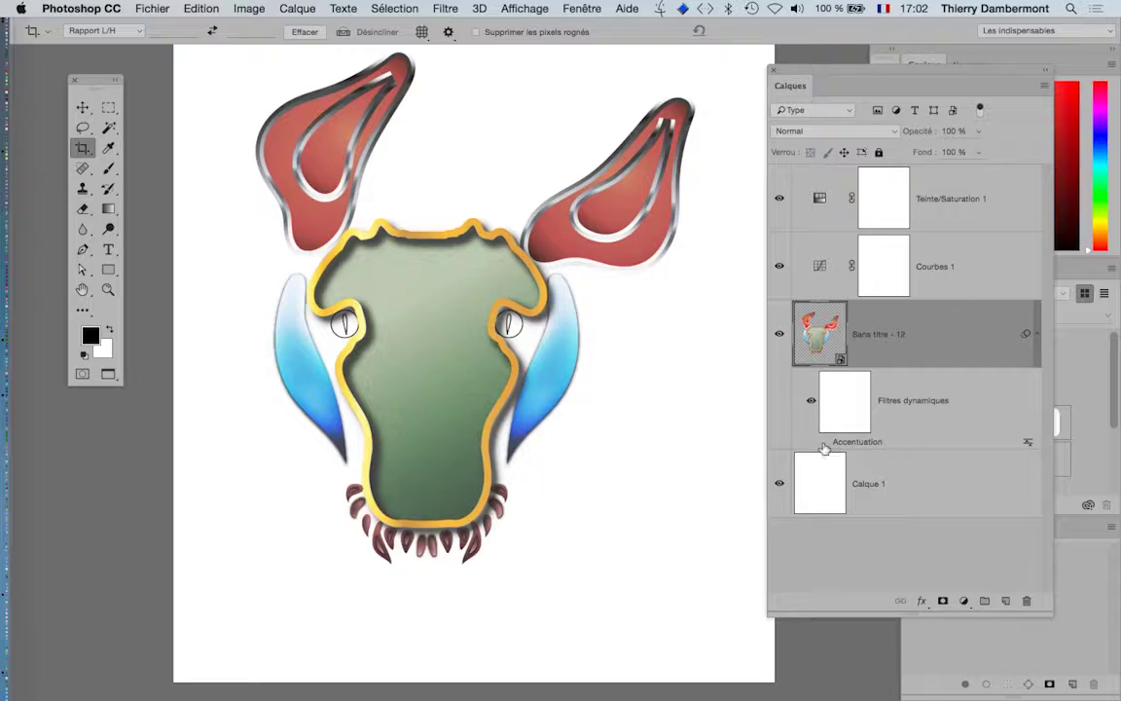
{"action": "left_click", "coordinate": [824, 442]}
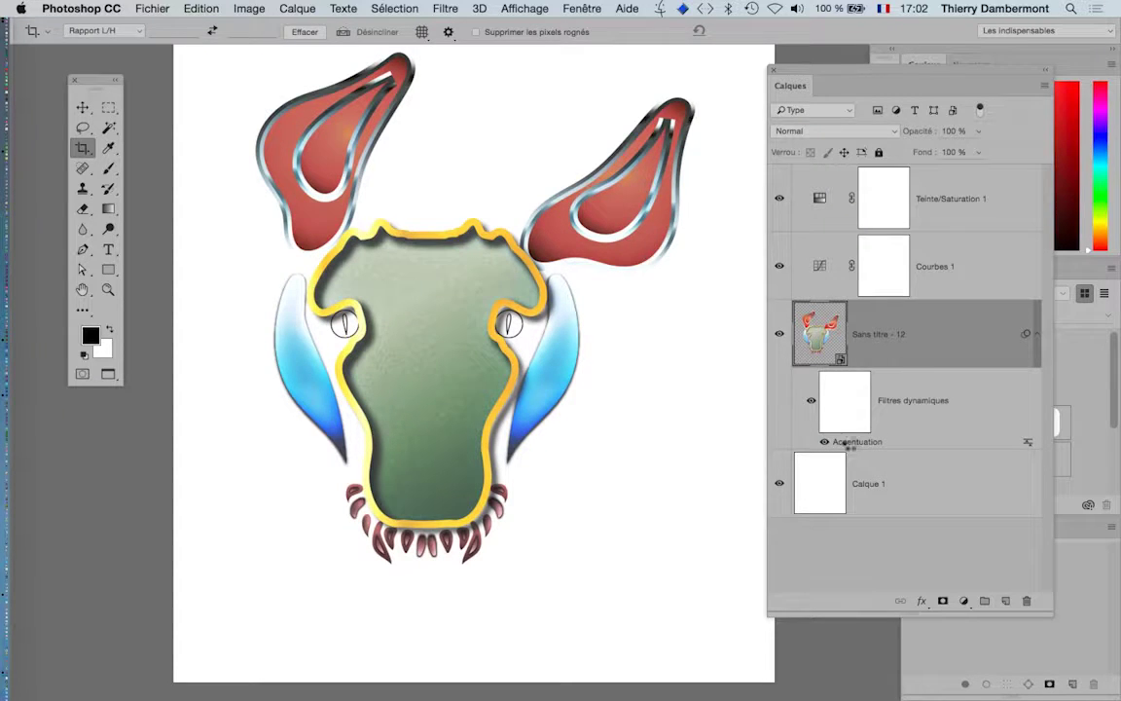
{"action": "double_click", "coordinate": [850, 441]}
{"action": "left_click", "coordinate": [697, 340]}
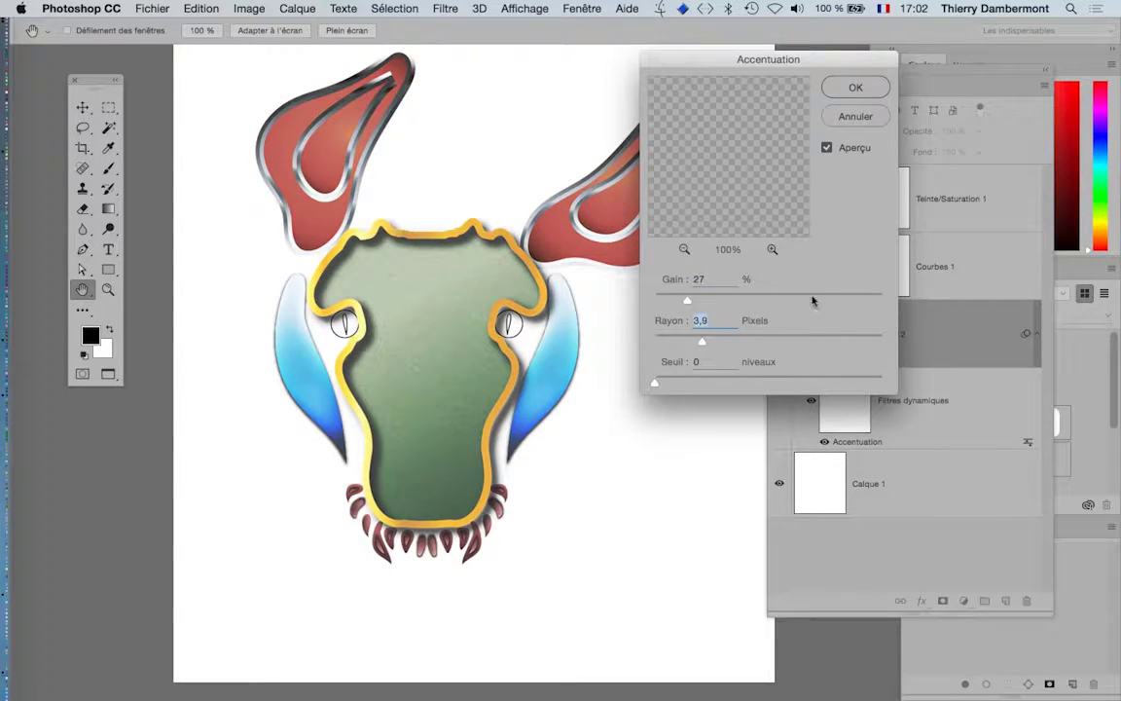
{"action": "left_click", "coordinate": [851, 294]}
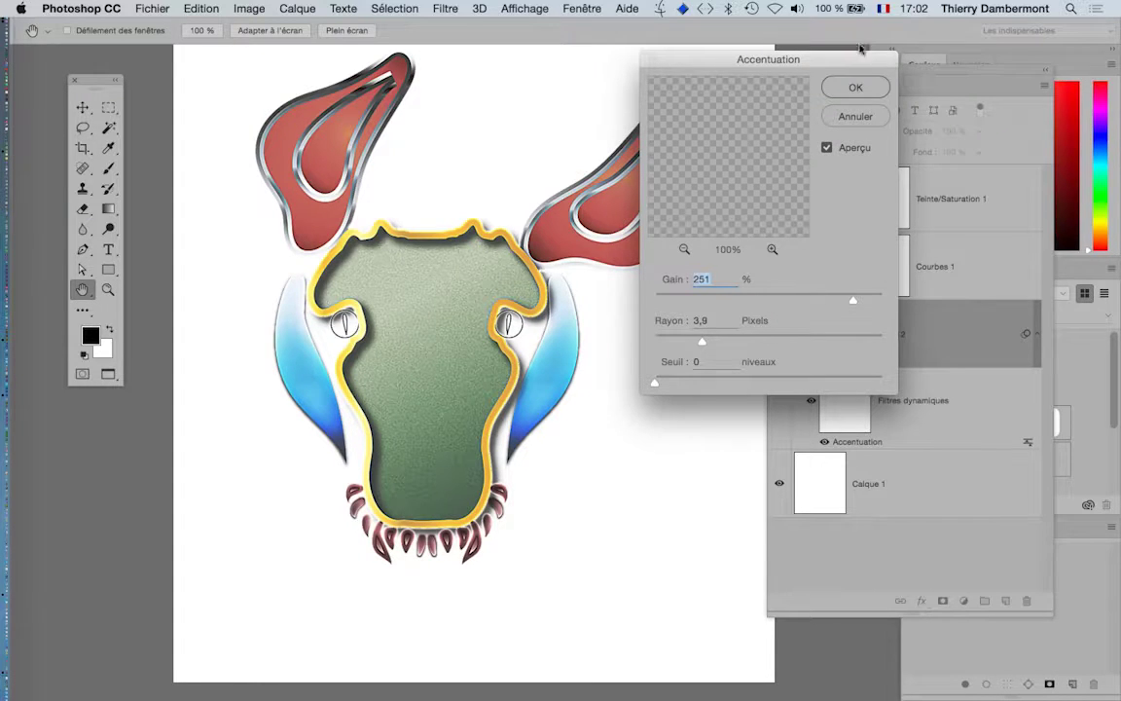
{"action": "left_click", "coordinate": [857, 88]}
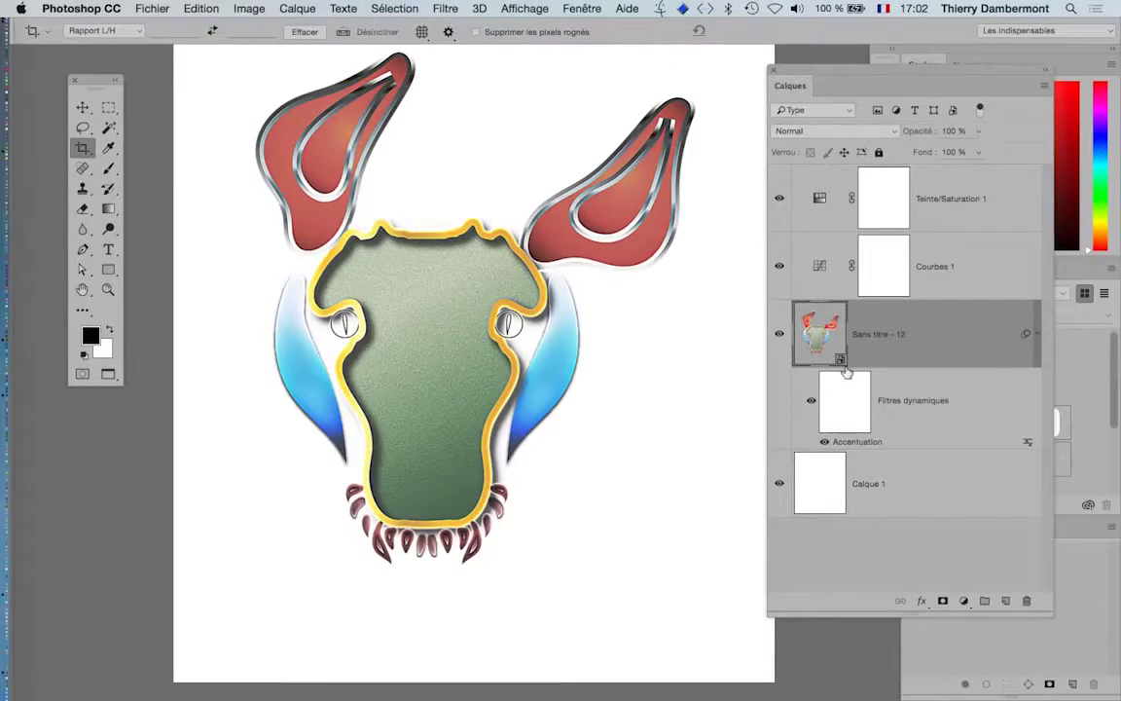
Step: Compare the artwork with the Accentuation smart filter switched off and on
{"action": "left_click", "coordinate": [824, 442]}
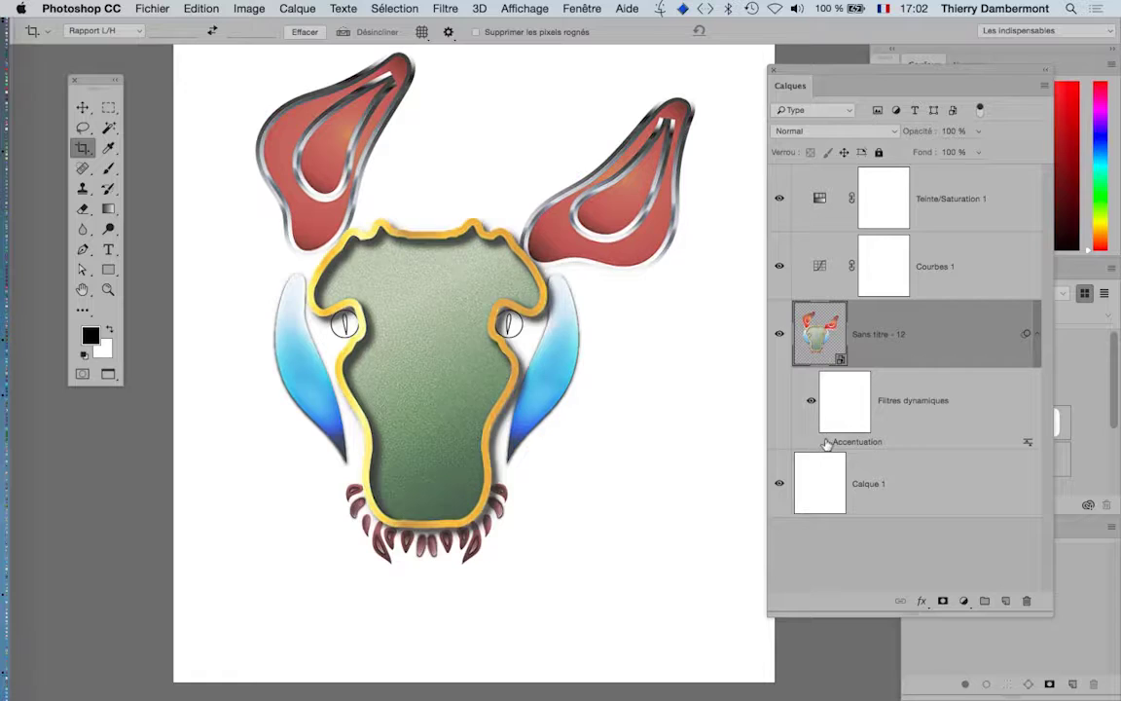
{"action": "left_click", "coordinate": [824, 442]}
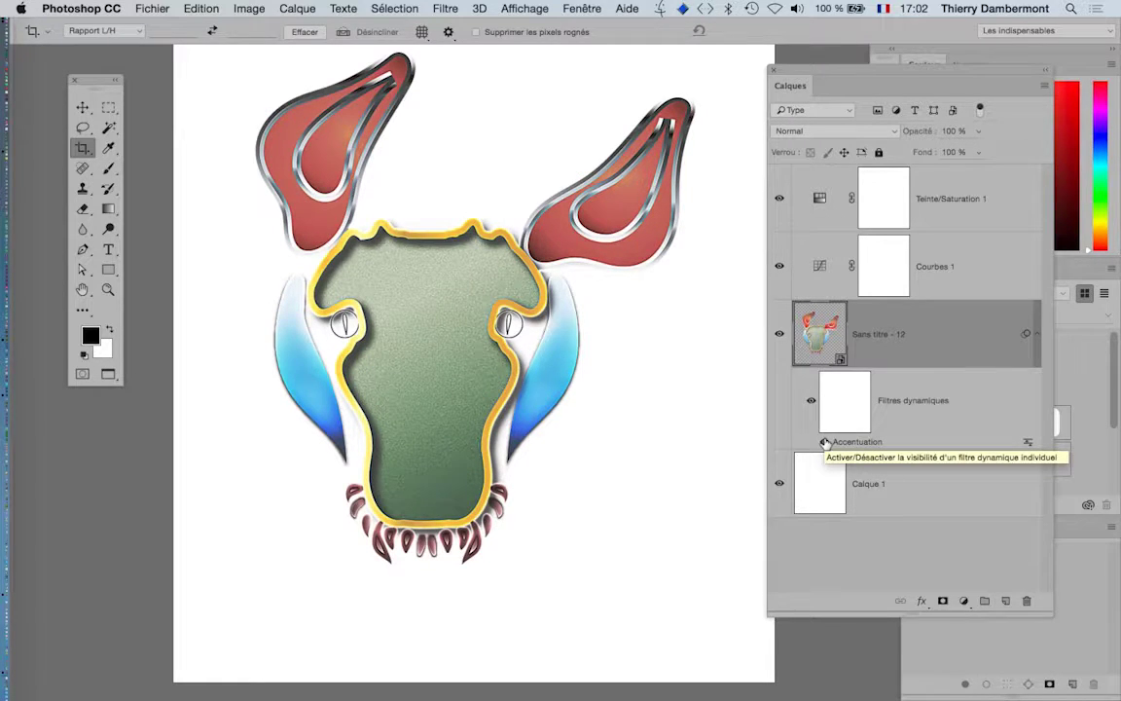
{"action": "left_click", "coordinate": [824, 442]}
{"action": "left_click", "coordinate": [825, 441]}
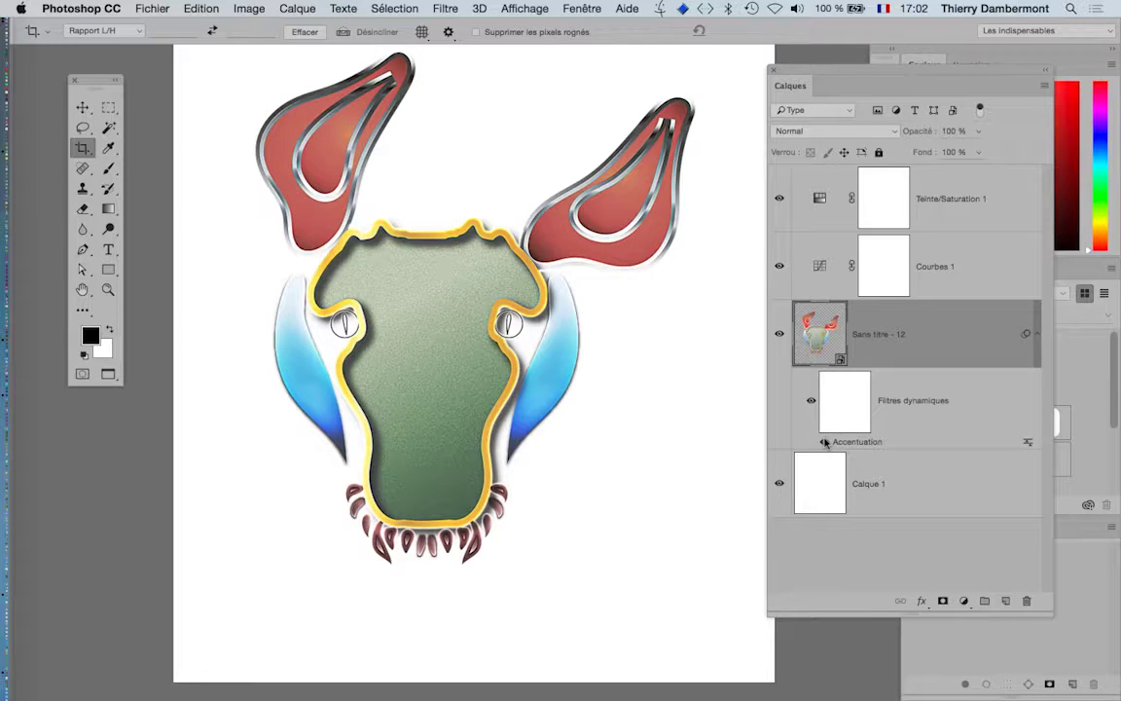
Step: Add a Biseautage & estampage layer style to the Sans titre - 12 layer and uncover the artwork behind the dialog
{"action": "left_click", "coordinate": [445, 8]}
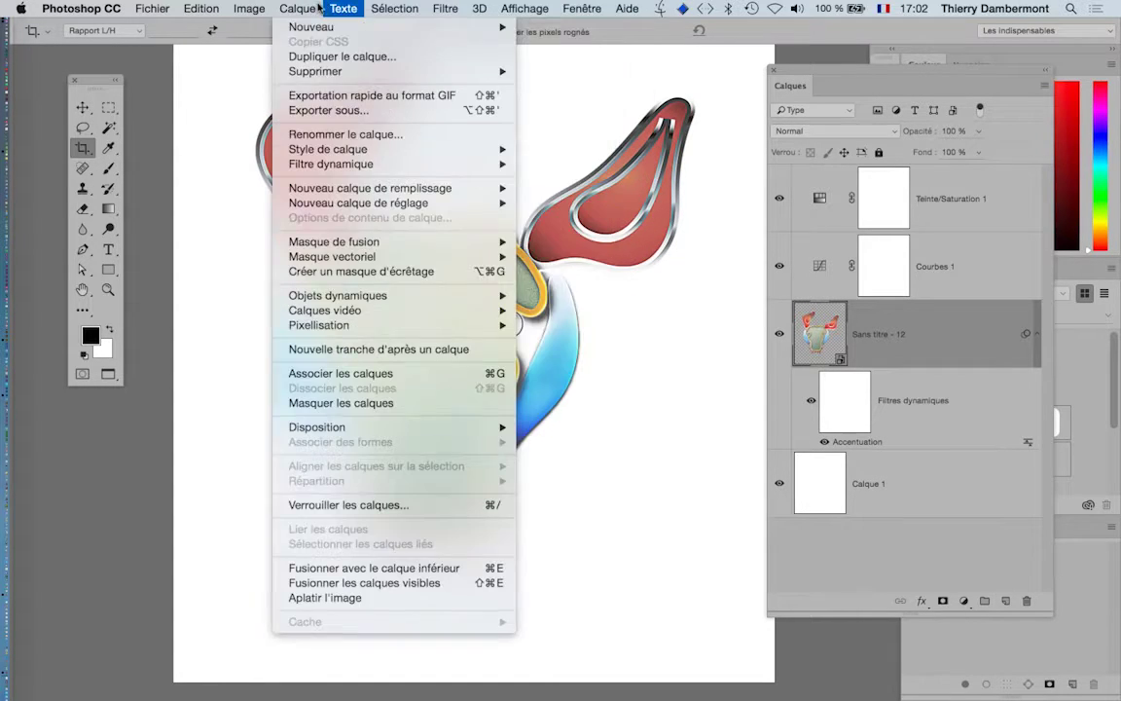
{"action": "mouse_move", "coordinate": [331, 149]}
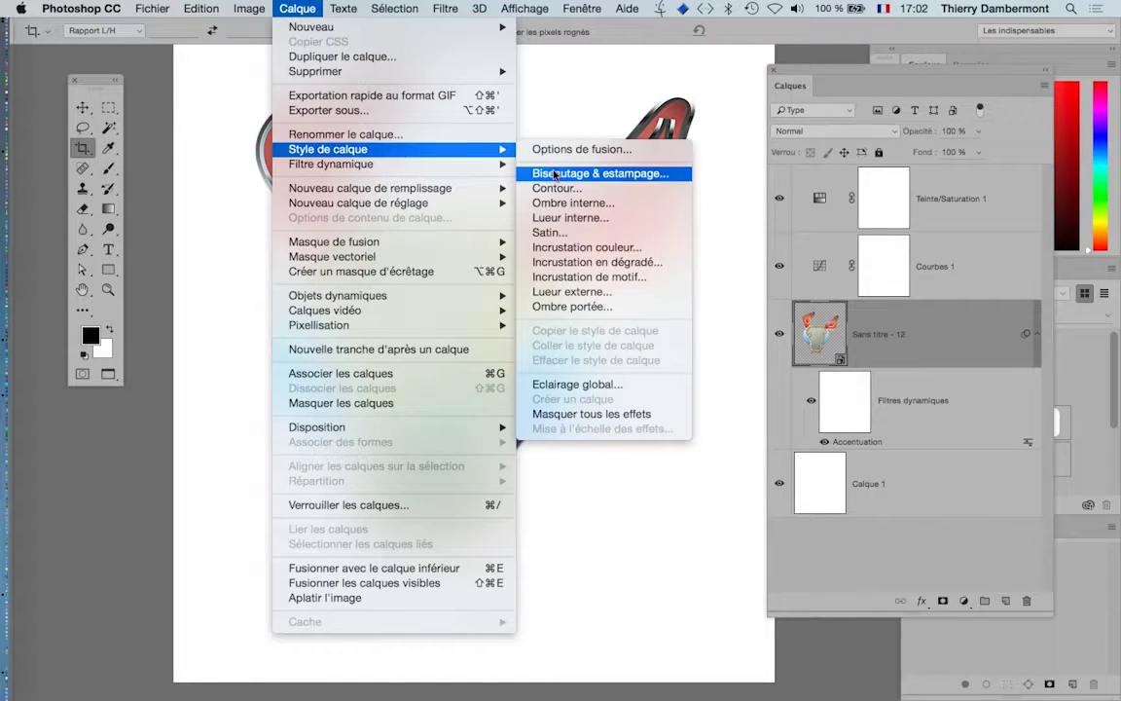
{"action": "left_click", "coordinate": [638, 172]}
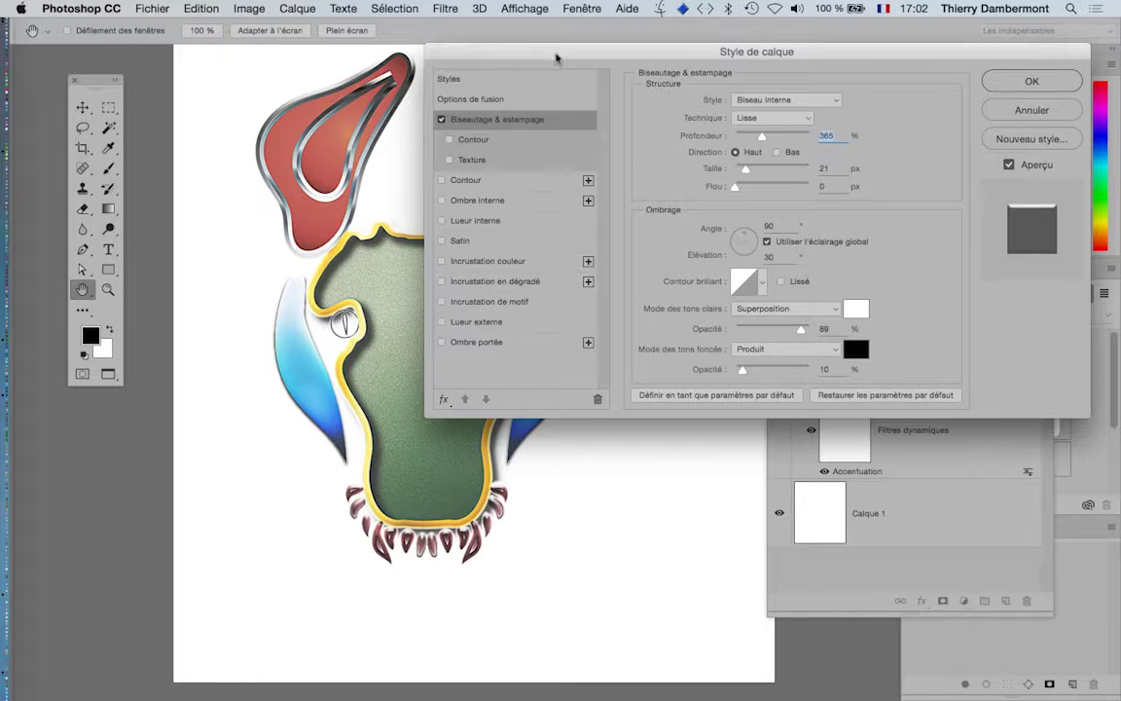
{"action": "left_click_drag", "start_coordinate": [502, 52], "coordinate": [684, 120]}
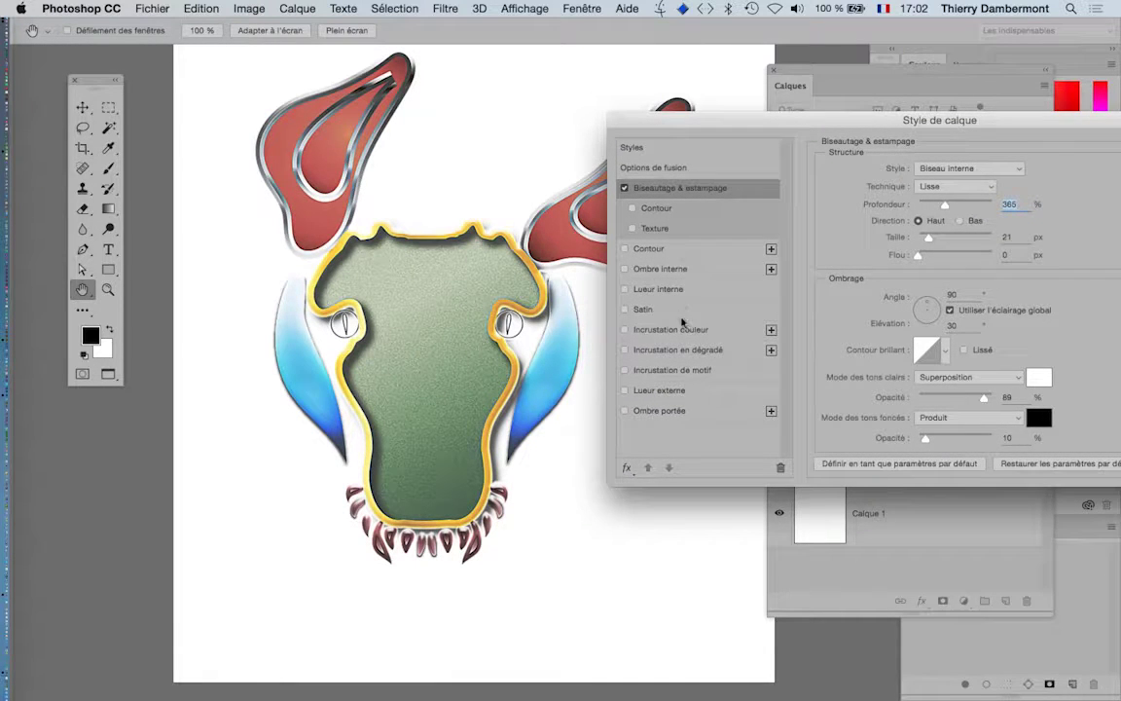
Step: Add an Ombre portée with 34 % opacity and a light angle of 156°, and apply the layer style
{"action": "left_click", "coordinate": [703, 413]}
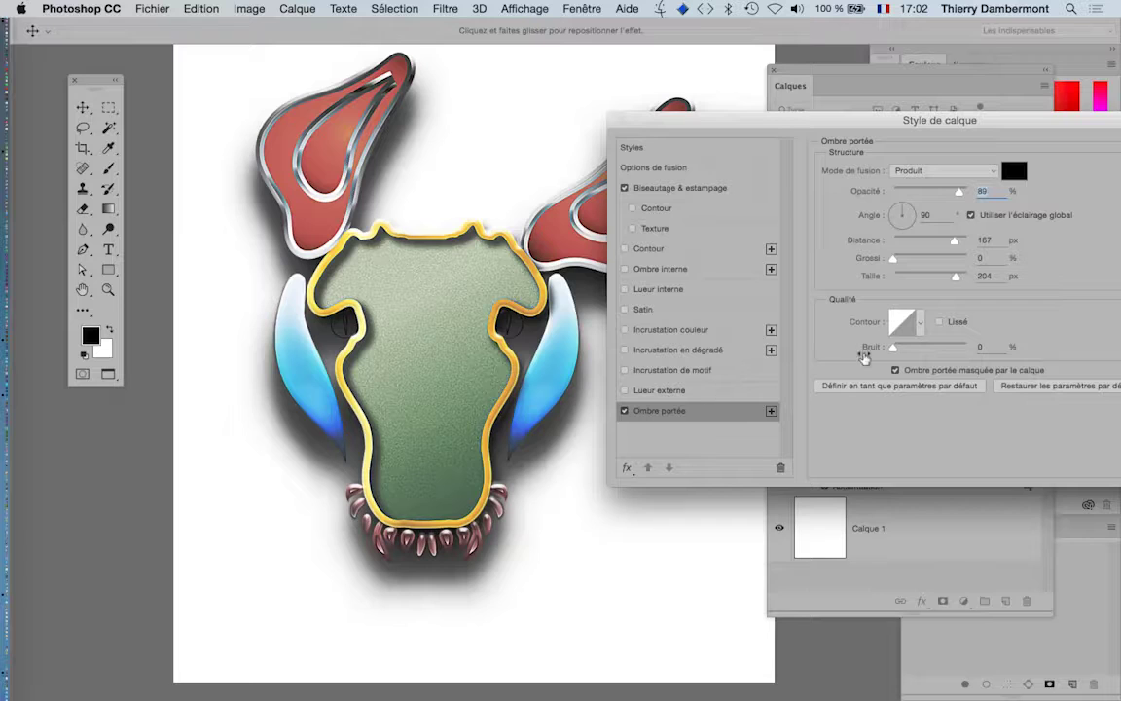
{"action": "left_click_drag", "start_coordinate": [905, 121], "coordinate": [784, 169]}
{"action": "left_click_drag", "start_coordinate": [839, 239], "coordinate": [798, 239]}
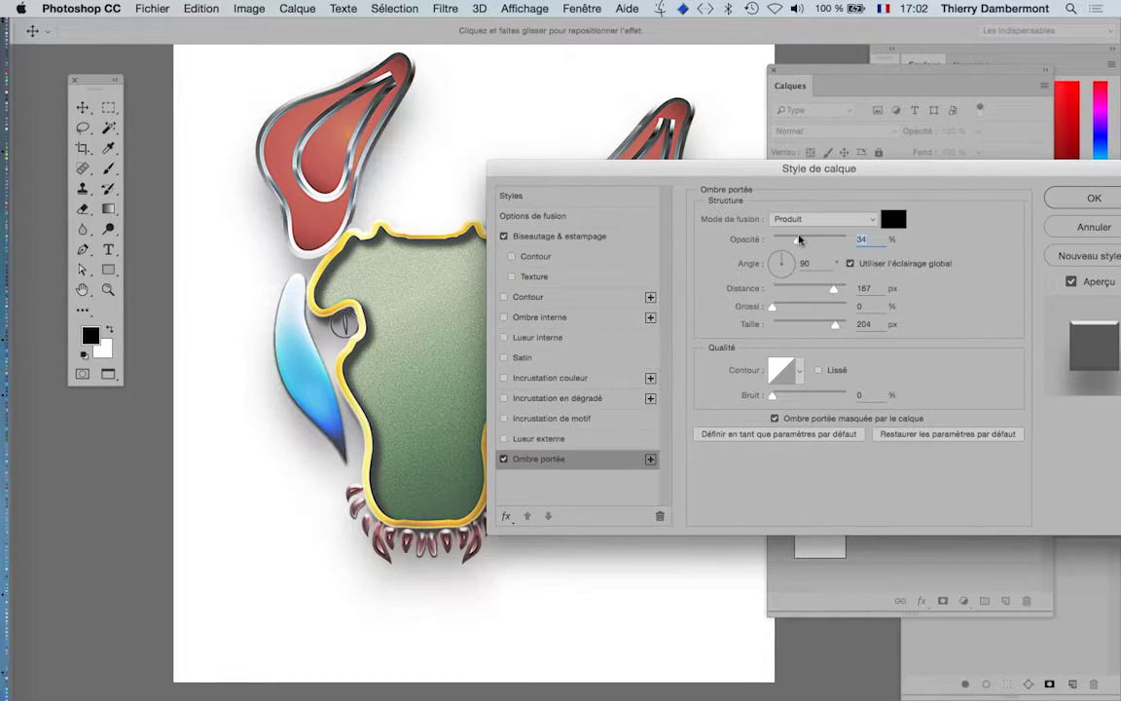
{"action": "left_click", "coordinate": [773, 259]}
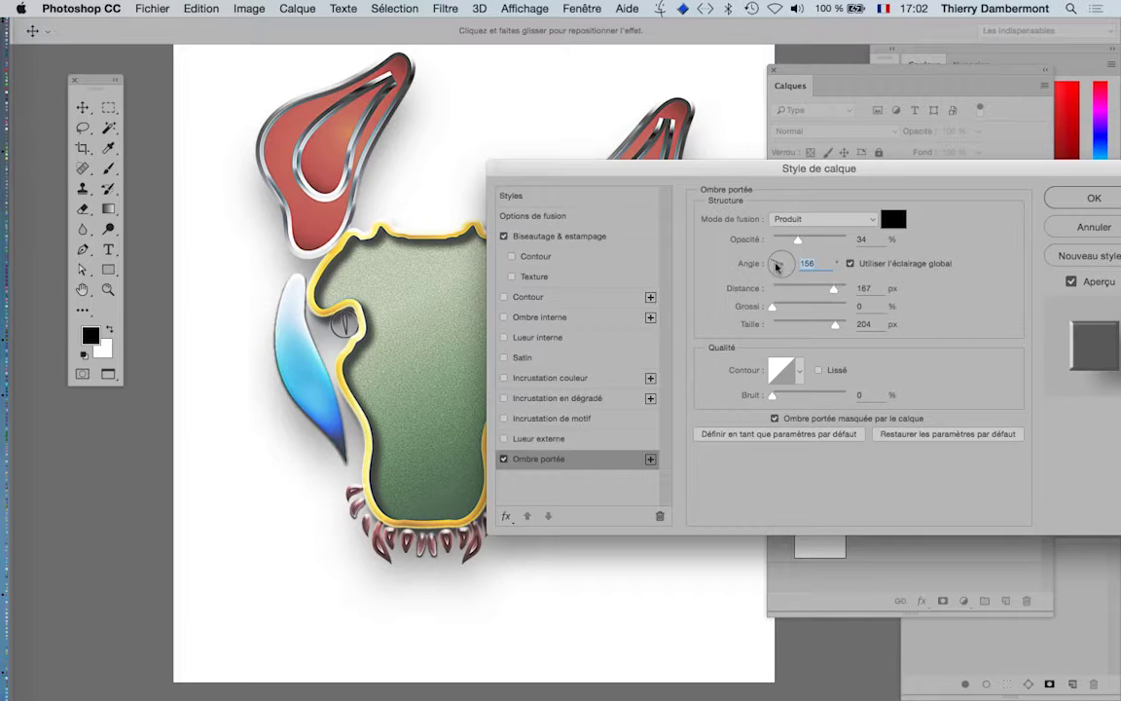
{"action": "left_click_drag", "start_coordinate": [756, 181], "coordinate": [700, 384]}
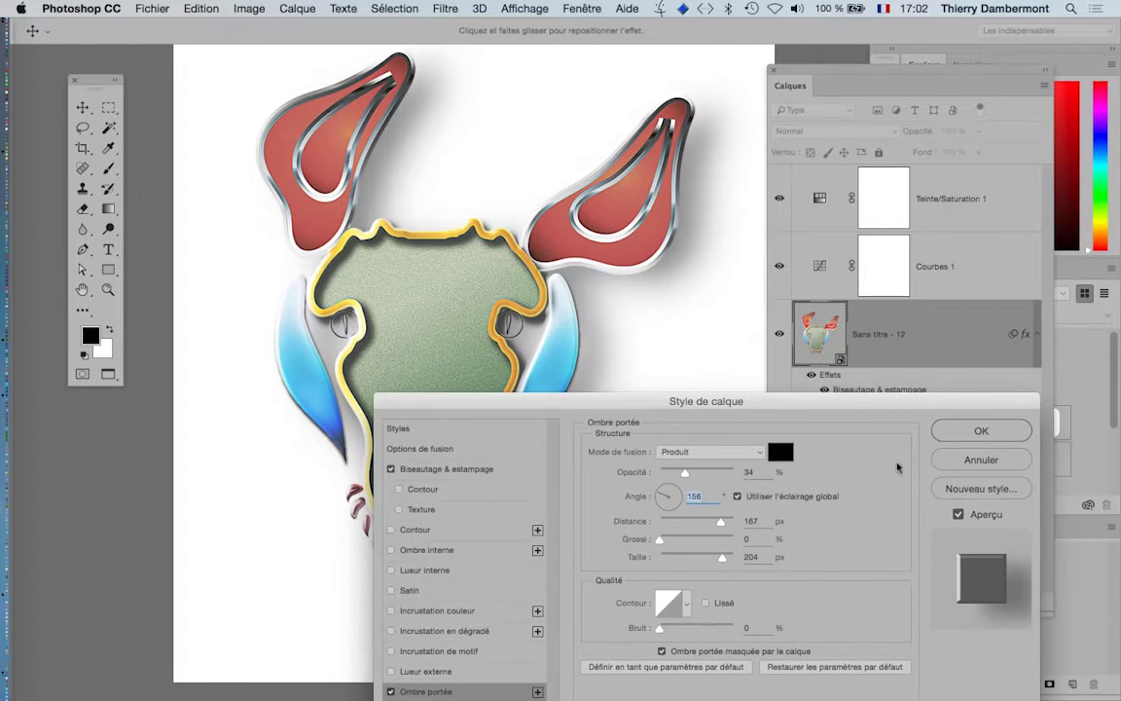
{"action": "key", "text": "Return"}
{"action": "left_click", "coordinate": [471, 337], "text": "alt"}
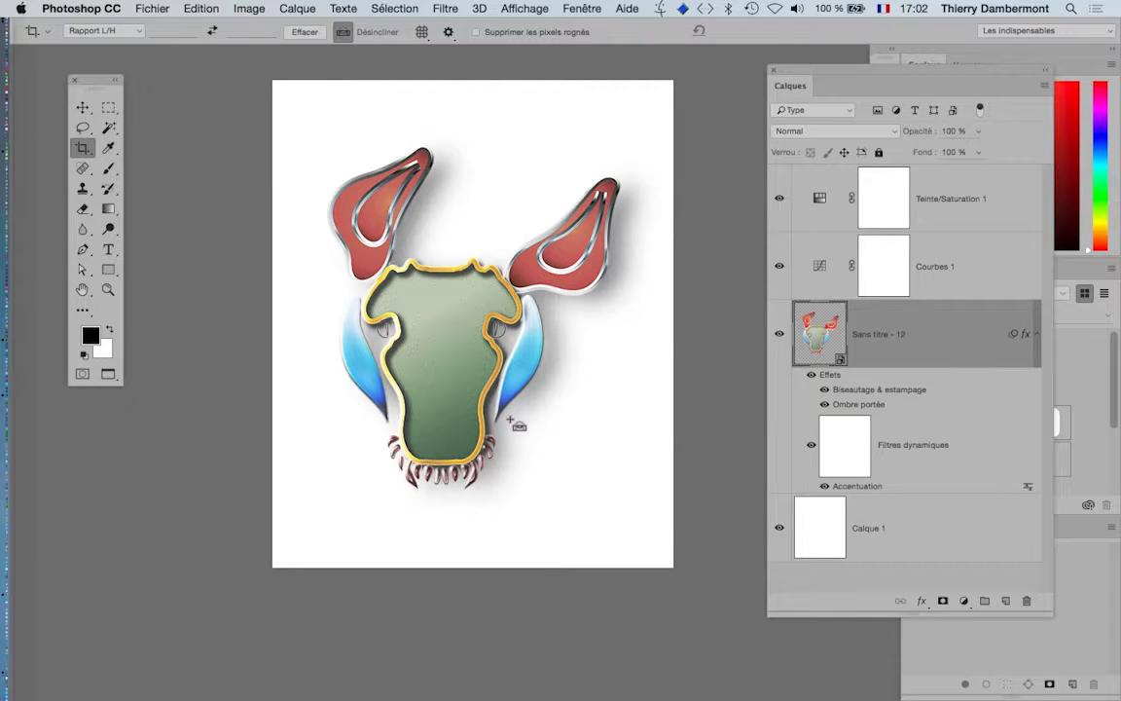
{"action": "key", "text": "super+Tab"}
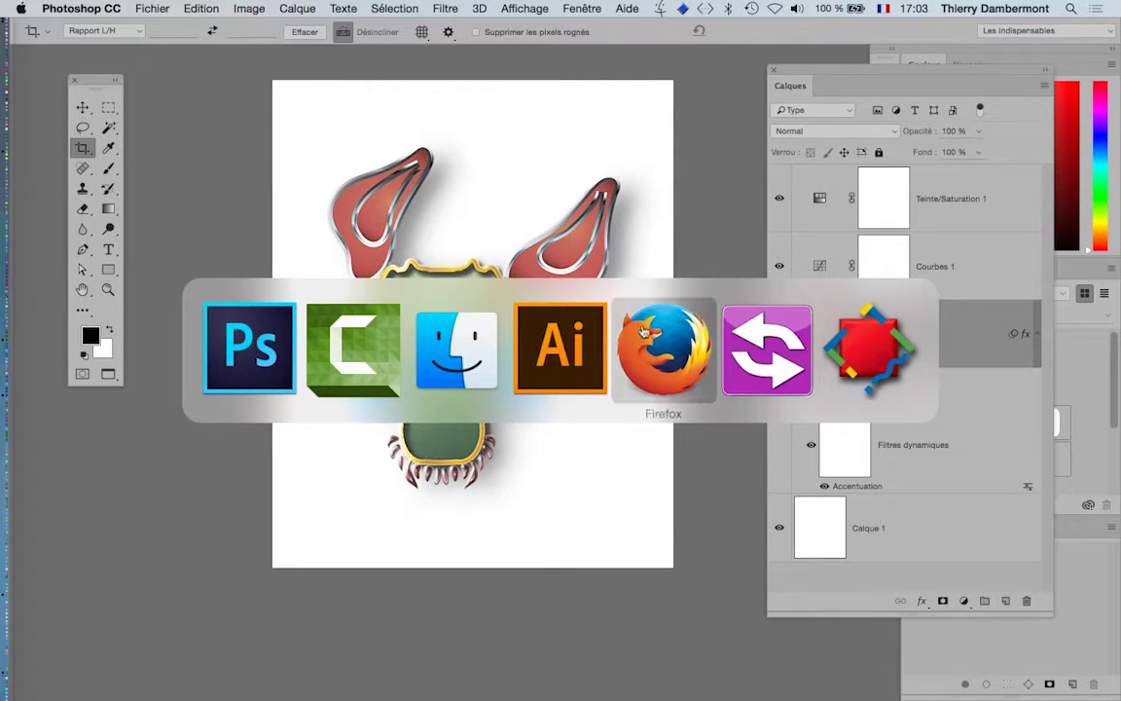
{"action": "left_click", "coordinate": [250, 349]}
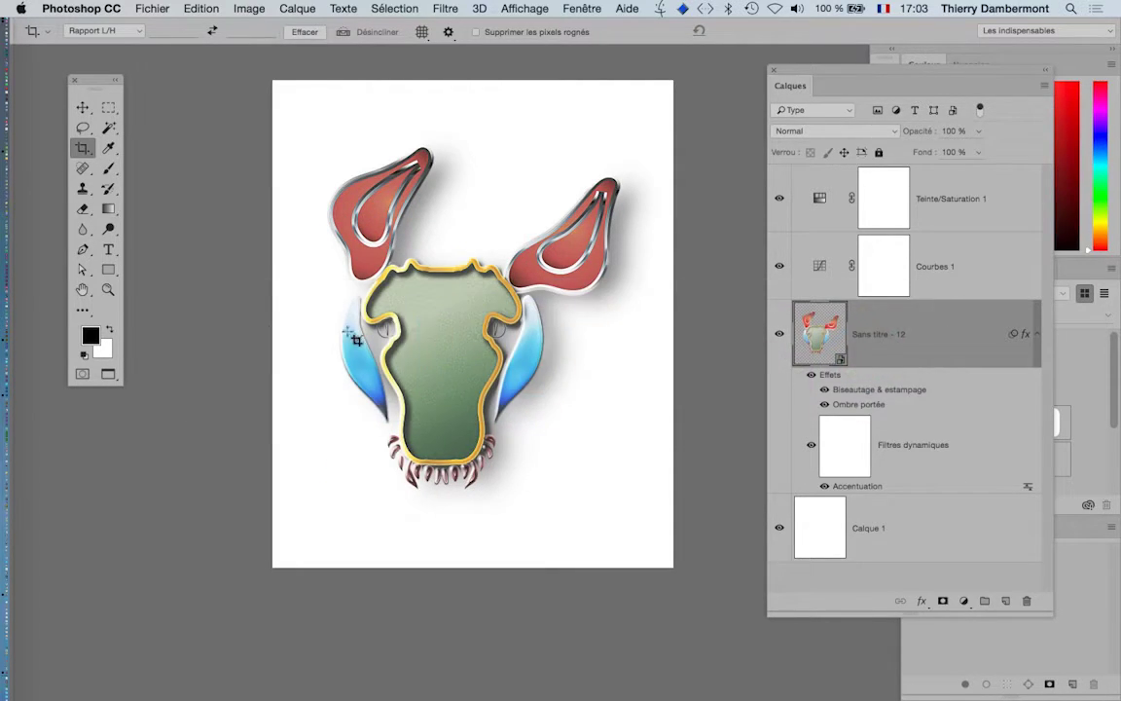
Step: Re-edit the Teinte/Saturation 1 adjustment layer, setting the Global hue to -180
{"action": "double_click", "coordinate": [823, 200]}
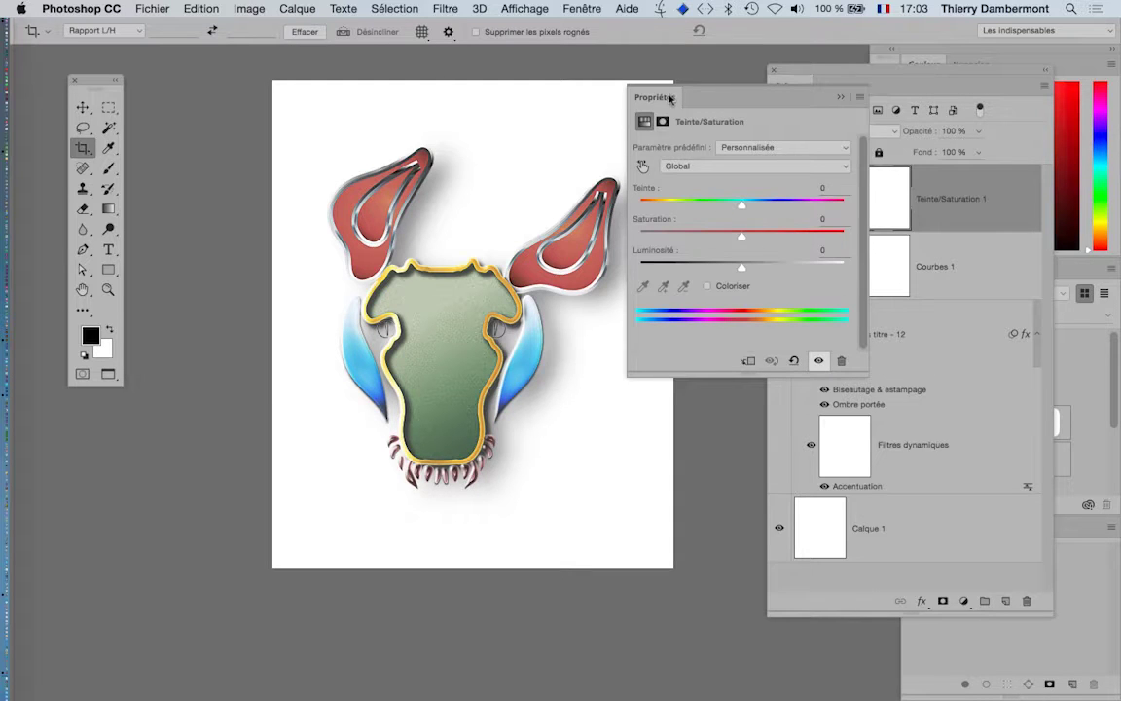
{"action": "left_click", "coordinate": [841, 97]}
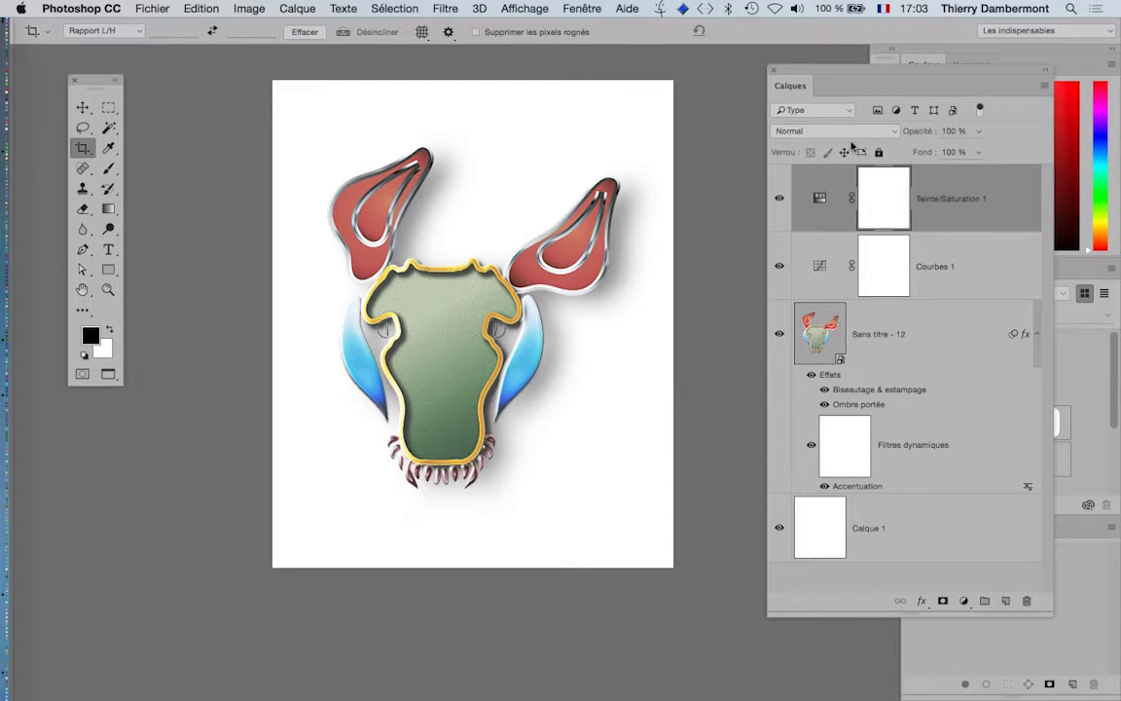
{"action": "double_click", "coordinate": [819, 198]}
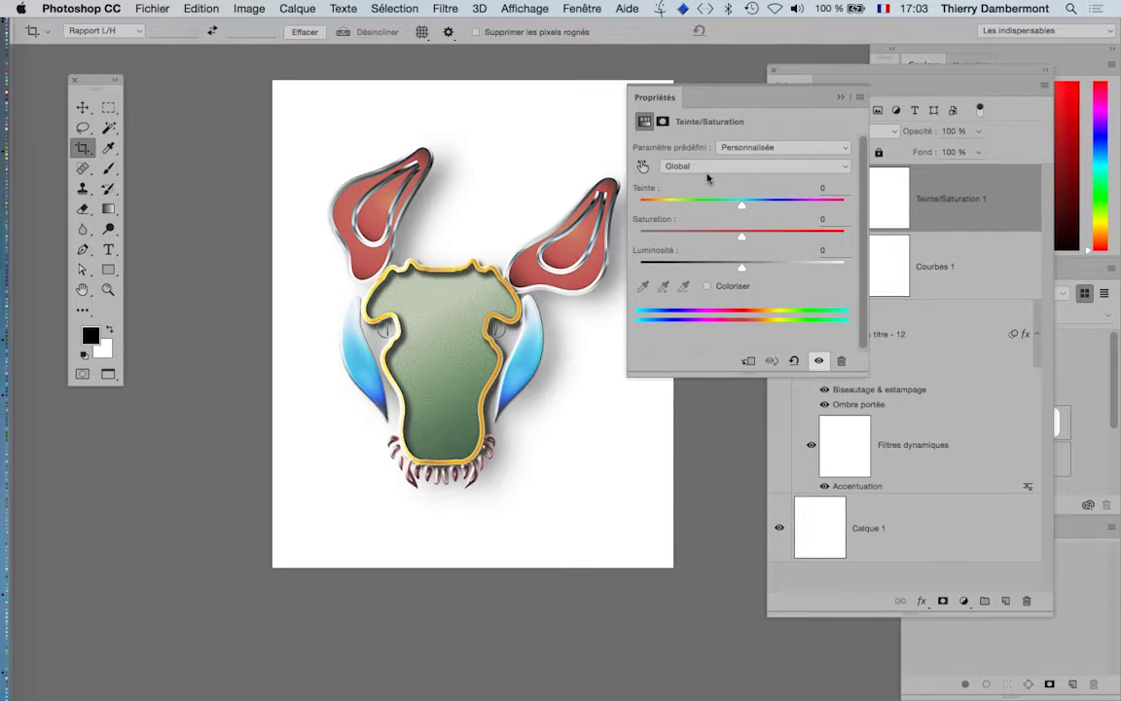
{"action": "left_click_drag", "start_coordinate": [720, 206], "coordinate": [654, 209]}
{"action": "left_click", "coordinate": [840, 201]}
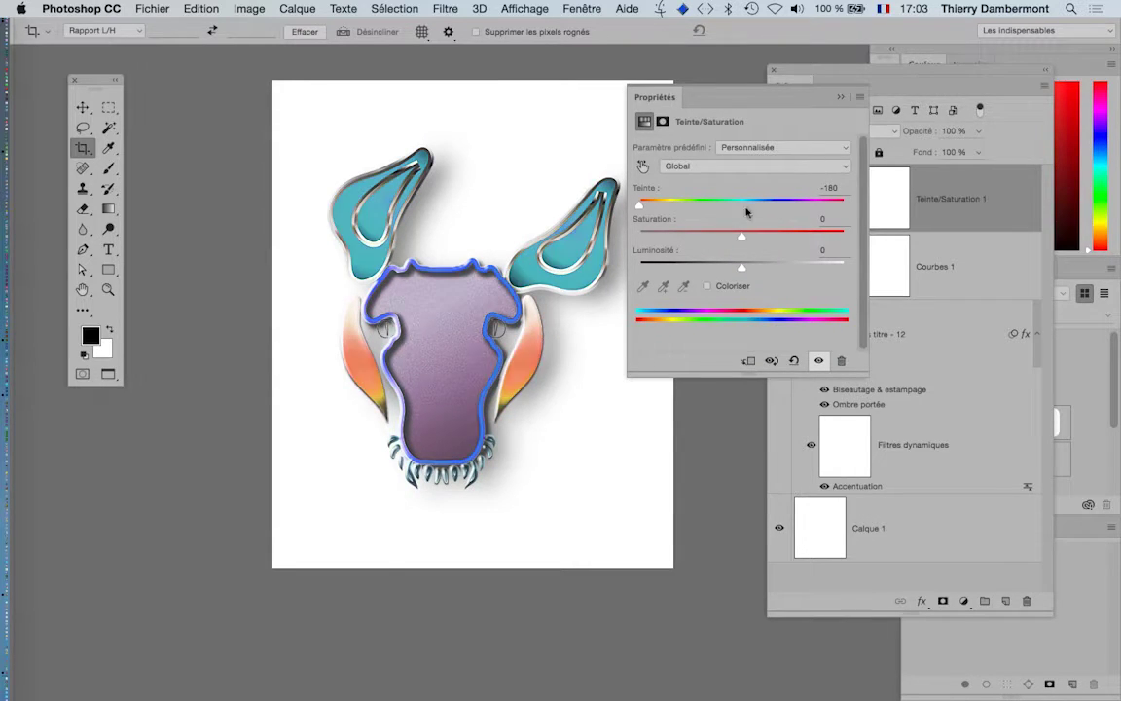
{"action": "left_click_drag", "start_coordinate": [818, 203], "coordinate": [621, 205]}
{"action": "left_click", "coordinate": [771, 97]}
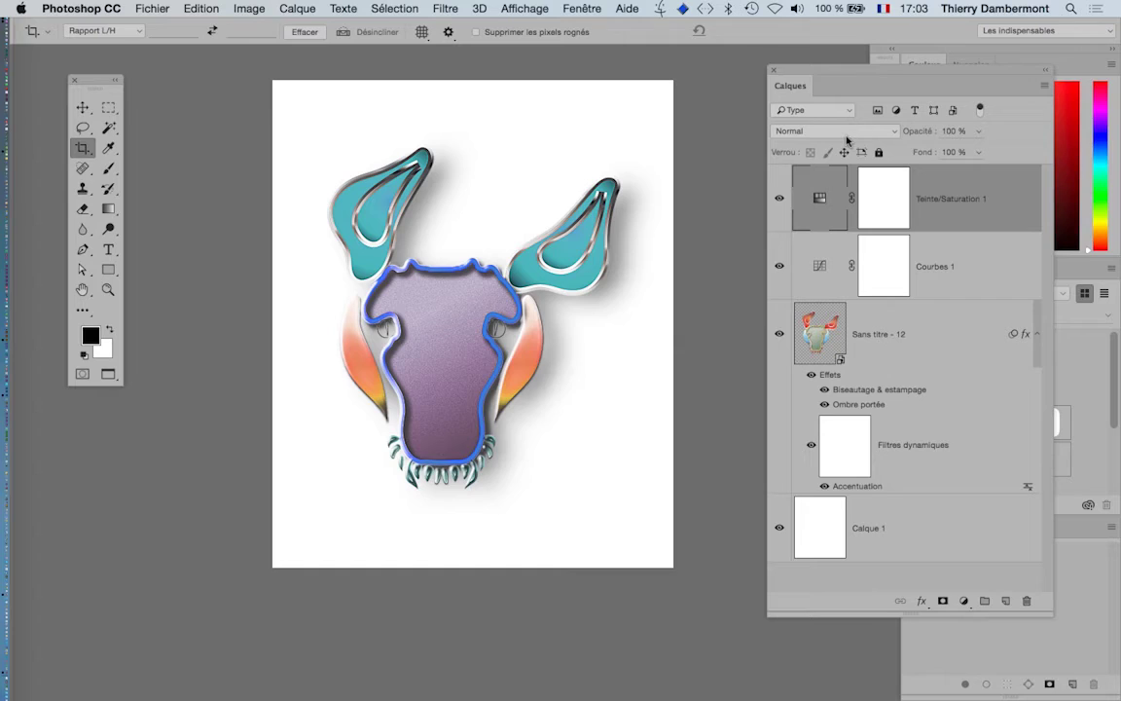